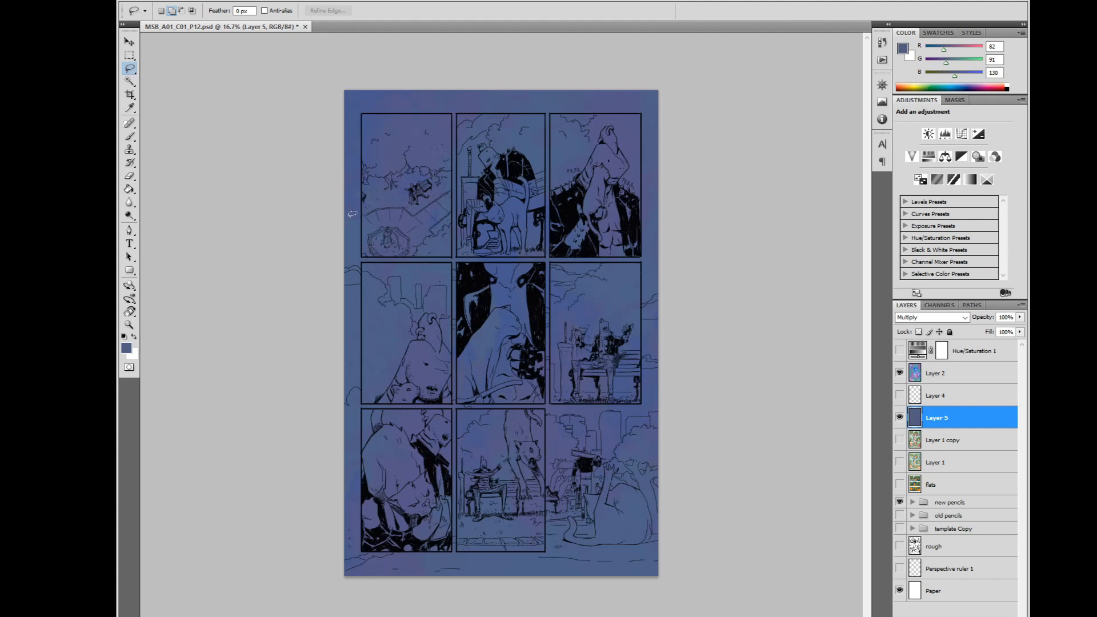
Step: Lasso the big cat in the centre panel and shift it to a saturated cyan-green with Hue/Saturation
{"action": "mouse_move", "coordinate": [130, 69]}
{"action": "left_mouse_down"}
{"action": "mouse_move", "coordinate": [195, 87]}
{"action": "mouse_move", "coordinate": [197, 67]}
{"action": "left_mouse_up"}
{"action": "mouse_move", "coordinate": [505, 307]}
{"action": "left_mouse_down"}
{"action": "mouse_move", "coordinate": [479, 343]}
{"action": "mouse_move", "coordinate": [511, 309]}
{"action": "mouse_move", "coordinate": [521, 331]}
{"action": "mouse_move", "coordinate": [502, 347]}
{"action": "mouse_move", "coordinate": [474, 326]}
{"action": "left_mouse_up"}
{"action": "key", "text": "ctrl+u"}
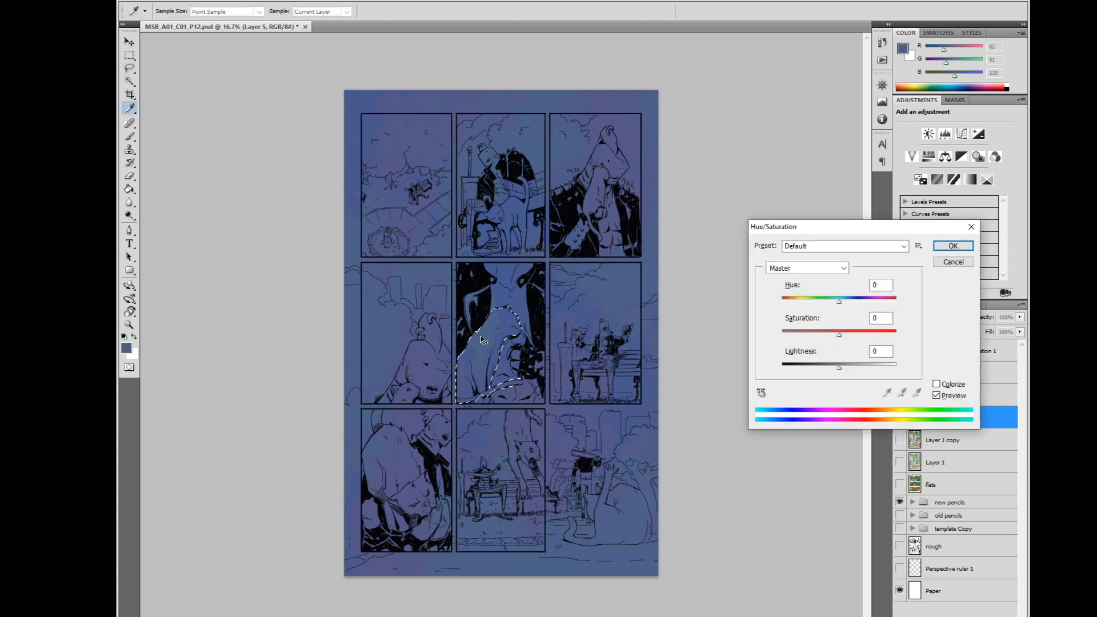
{"action": "left_click", "coordinate": [810, 300]}
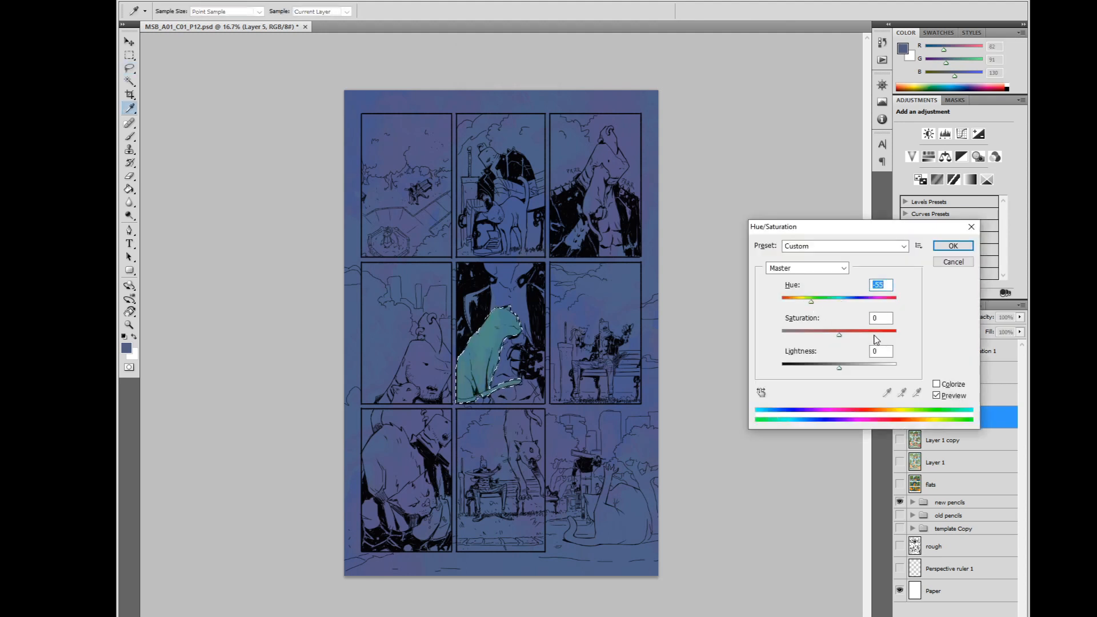
{"action": "left_click_drag", "start_coordinate": [876, 337], "coordinate": [894, 338]}
{"action": "left_click", "coordinate": [953, 245]}
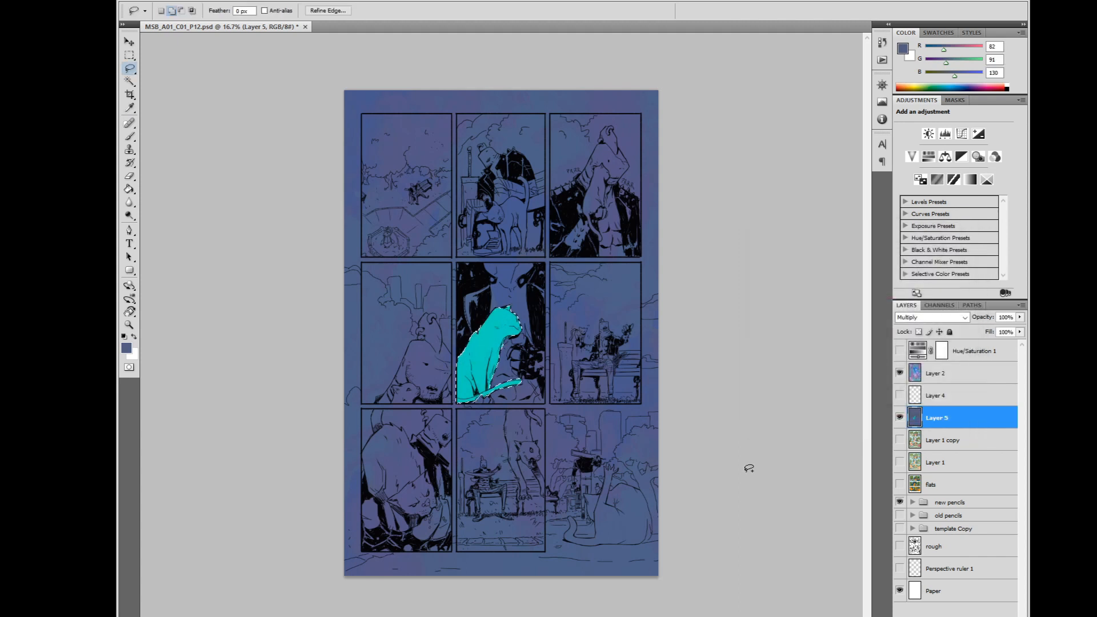
Step: Recolour the selected centre-panel cat to pale yellow with Hue/Saturation, setting Lightness to +37, and deselect it
{"action": "key", "text": "ctrl+u"}
{"action": "left_click", "coordinate": [812, 301]}
{"action": "left_click_drag", "start_coordinate": [811, 301], "coordinate": [793, 302]}
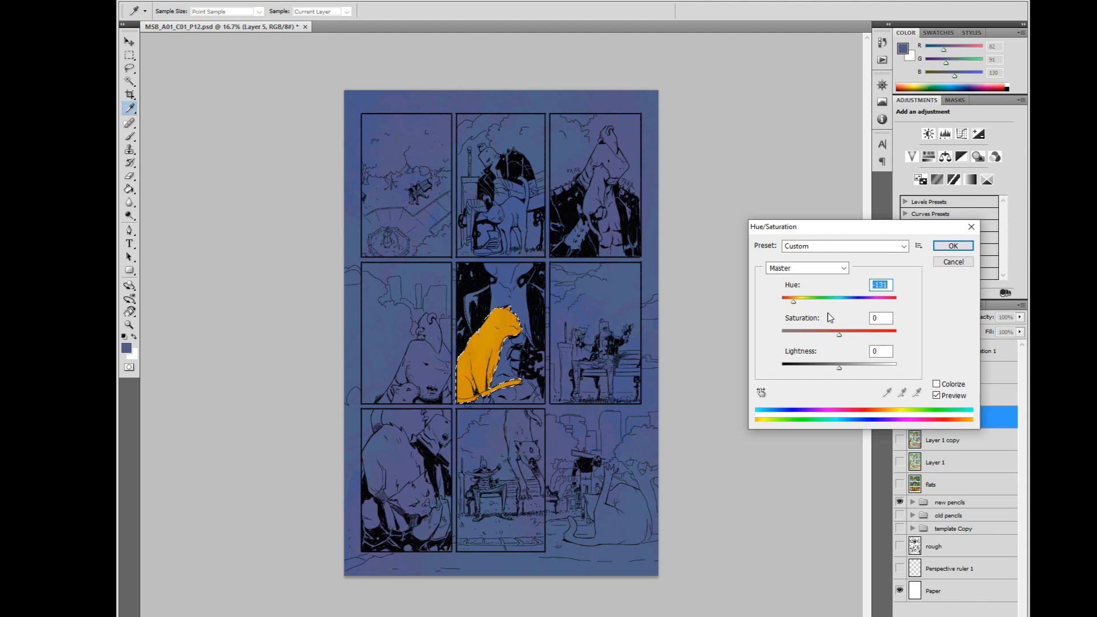
{"action": "left_click", "coordinate": [847, 367]}
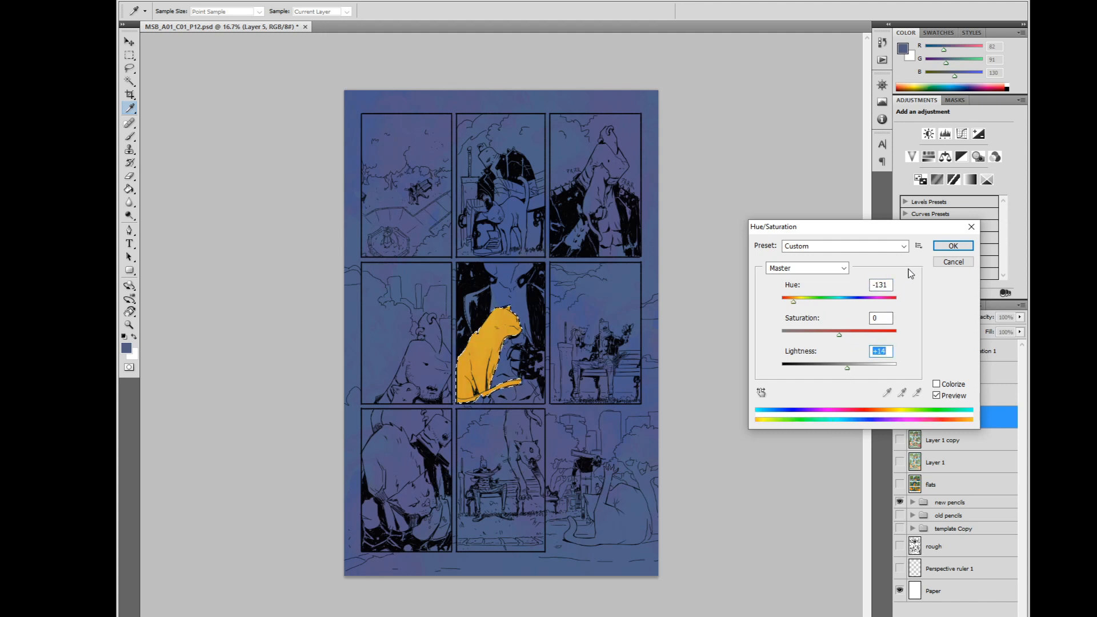
{"action": "left_click", "coordinate": [860, 367]}
{"action": "left_click_drag", "start_coordinate": [794, 302], "coordinate": [794, 301]}
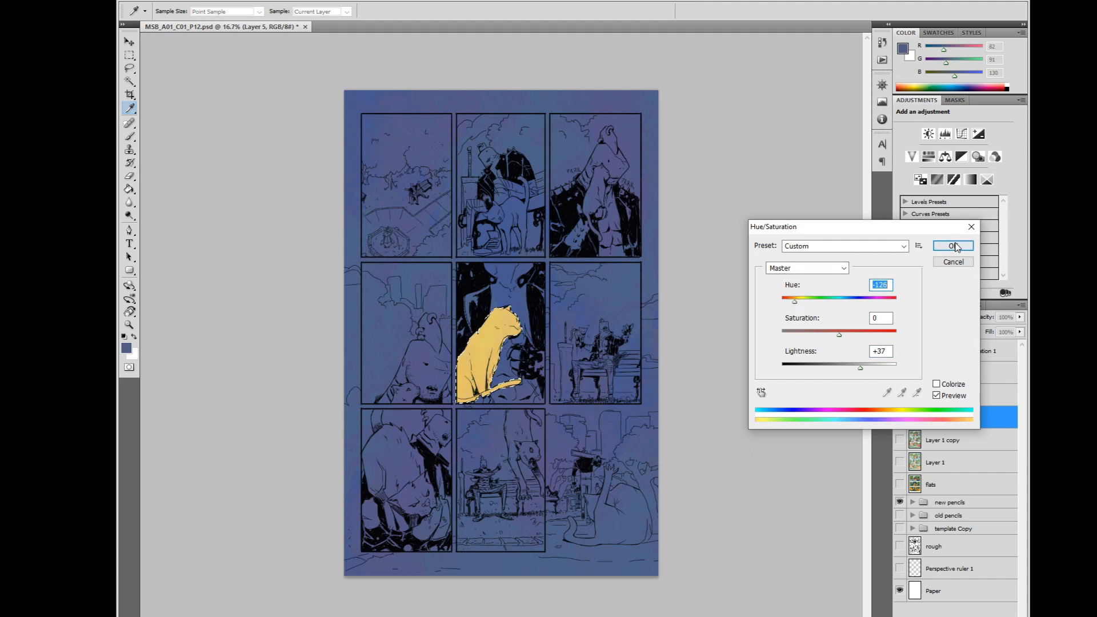
{"action": "left_click", "coordinate": [952, 246]}
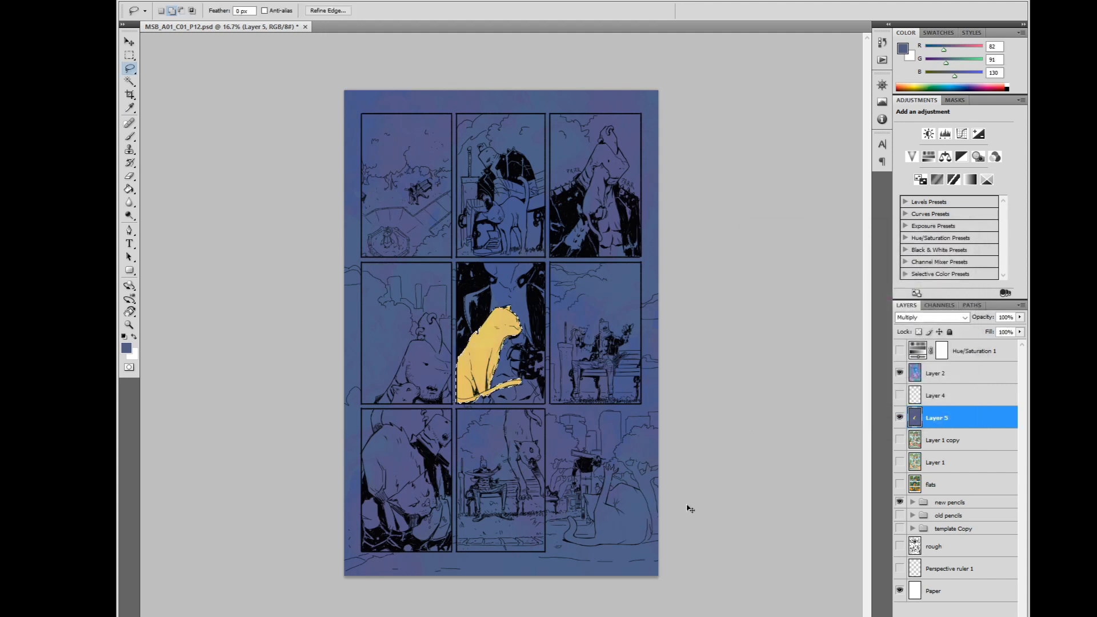
{"action": "key", "text": "ctrl+d"}
Step: Lasso the animal in the middle-row left panel, hide the selection edges, and adjust its hue and lightness with Hue/Saturation
{"action": "mouse_move", "coordinate": [439, 315]}
{"action": "left_mouse_down"}
{"action": "mouse_move", "coordinate": [426, 311]}
{"action": "mouse_move", "coordinate": [381, 402]}
{"action": "mouse_move", "coordinate": [426, 400]}
{"action": "mouse_move", "coordinate": [451, 360]}
{"action": "mouse_move", "coordinate": [433, 315]}
{"action": "left_mouse_up"}
{"action": "left_click_drag", "start_coordinate": [418, 382], "coordinate": [424, 377]}
{"action": "key", "text": "ctrl+h"}
{"action": "key", "text": "ctrl+u"}
{"action": "mouse_move", "coordinate": [838, 300]}
{"action": "left_mouse_down"}
{"action": "mouse_move", "coordinate": [863, 301]}
{"action": "mouse_move", "coordinate": [827, 301]}
{"action": "left_mouse_up"}
{"action": "left_click_drag", "start_coordinate": [839, 366], "coordinate": [880, 338]}
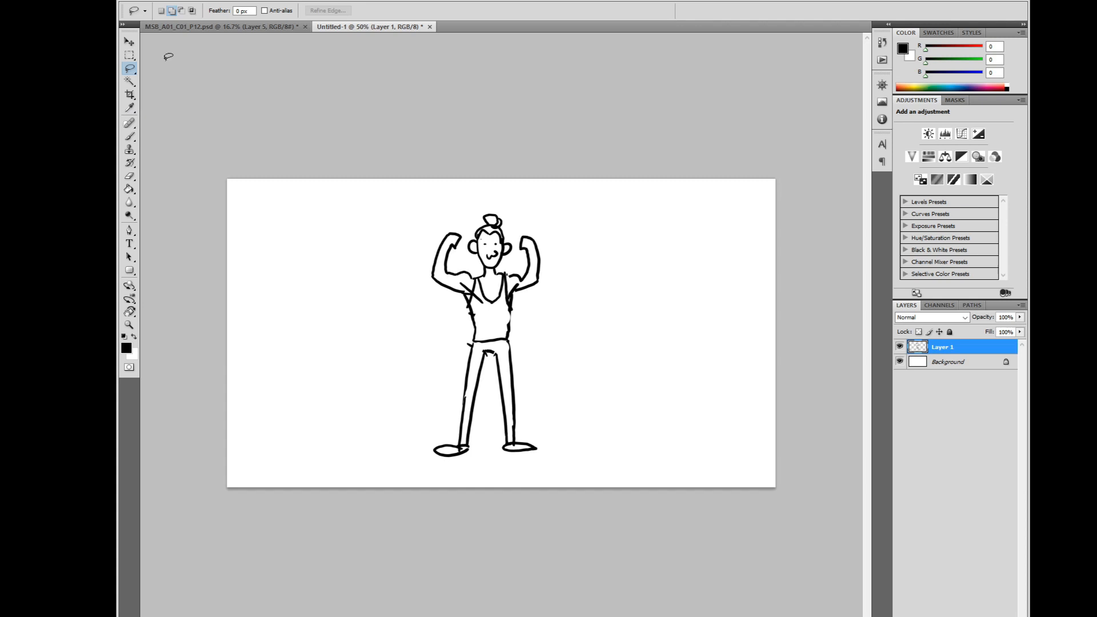
Step: Draw freehand lasso selections on both sides of the standing figure, starting from the New selection mode
{"action": "left_click", "coordinate": [181, 10]}
{"action": "left_click", "coordinate": [162, 10]}
{"action": "mouse_move", "coordinate": [375, 230]}
{"action": "left_mouse_down"}
{"action": "mouse_move", "coordinate": [365, 313]}
{"action": "mouse_move", "coordinate": [374, 231]}
{"action": "left_mouse_up"}
{"action": "mouse_move", "coordinate": [646, 279]}
{"action": "left_mouse_down"}
{"action": "mouse_move", "coordinate": [632, 239]}
{"action": "mouse_move", "coordinate": [645, 254]}
{"action": "left_mouse_up"}
{"action": "mouse_move", "coordinate": [443, 332]}
{"action": "left_mouse_down"}
{"action": "mouse_move", "coordinate": [434, 303]}
{"action": "mouse_move", "coordinate": [443, 326]}
{"action": "left_mouse_up"}
{"action": "mouse_move", "coordinate": [591, 295]}
{"action": "left_mouse_down"}
{"action": "mouse_move", "coordinate": [577, 372]}
{"action": "mouse_move", "coordinate": [591, 295]}
{"action": "left_mouse_up"}
Step: Add lasso areas to the selection beside the figure, subtract other areas from it, and clear the selection
{"action": "left_click", "coordinate": [174, 11]}
{"action": "left_click_drag", "start_coordinate": [579, 349], "coordinate": [577, 351]}
{"action": "left_click", "coordinate": [180, 10]}
{"action": "mouse_move", "coordinate": [611, 291]}
{"action": "left_mouse_down"}
{"action": "mouse_move", "coordinate": [676, 267]}
{"action": "mouse_move", "coordinate": [637, 402]}
{"action": "left_mouse_up"}
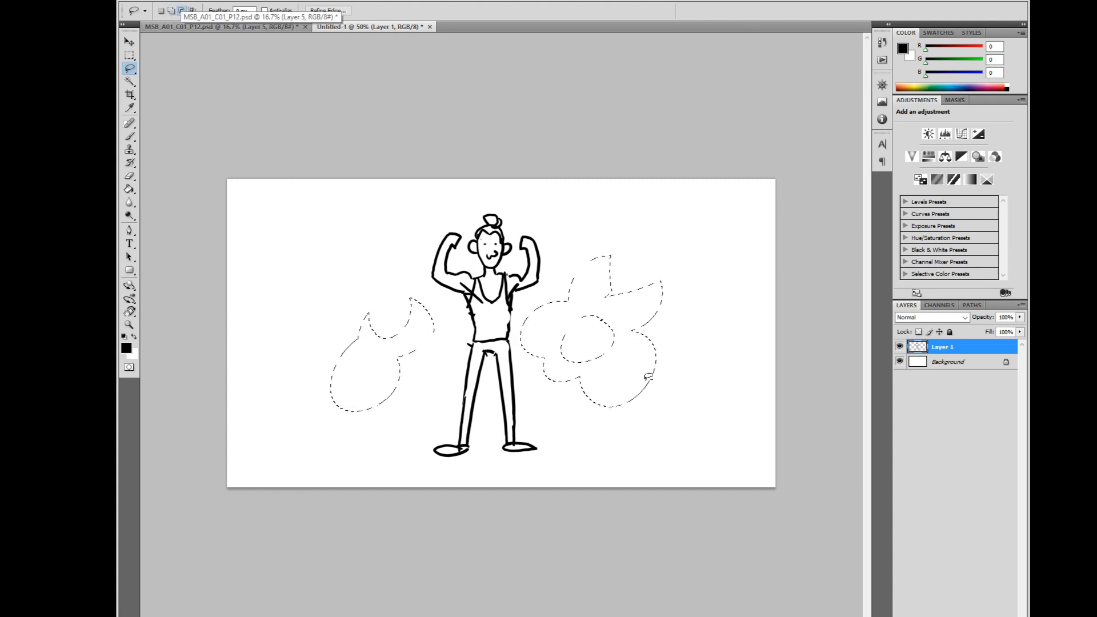
{"action": "mouse_move", "coordinate": [645, 329]}
{"action": "left_mouse_down"}
{"action": "mouse_move", "coordinate": [633, 321]}
{"action": "mouse_move", "coordinate": [674, 292]}
{"action": "mouse_move", "coordinate": [697, 313]}
{"action": "mouse_move", "coordinate": [688, 355]}
{"action": "mouse_move", "coordinate": [651, 346]}
{"action": "left_mouse_up"}
{"action": "mouse_move", "coordinate": [708, 314]}
{"action": "left_mouse_down"}
{"action": "mouse_move", "coordinate": [700, 263]}
{"action": "mouse_move", "coordinate": [673, 385]}
{"action": "left_mouse_up"}
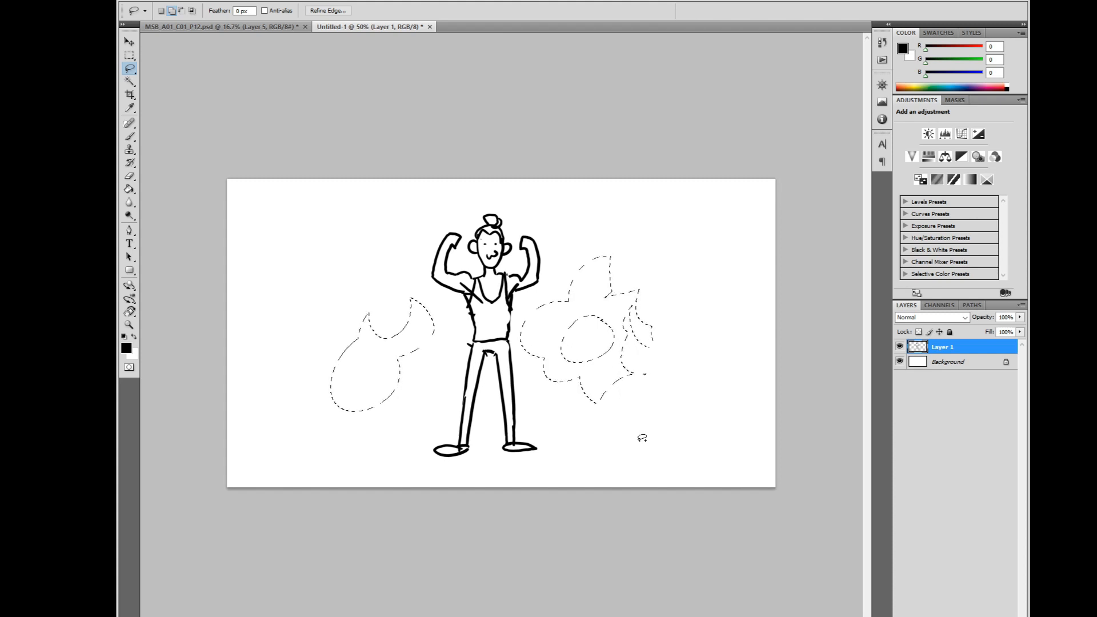
{"action": "key", "text": "ctrl+d"}
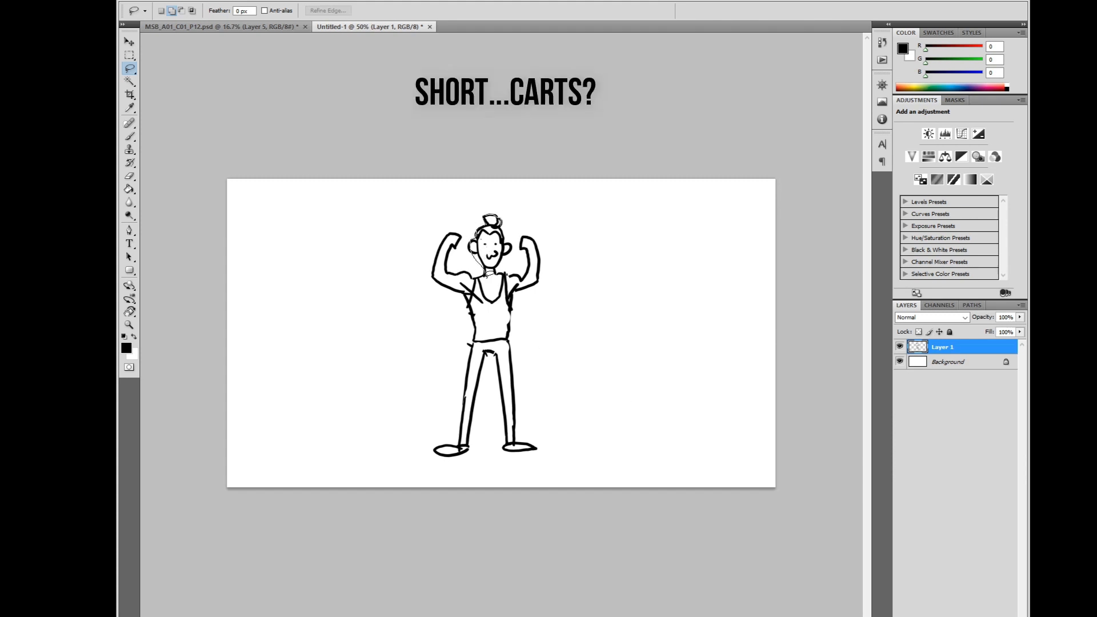
Step: Lasso the whole standing figure piece by piece, adding body parts and subtracting the areas outside its outline
{"action": "left_click_drag", "start_coordinate": [496, 292], "coordinate": [505, 268]}
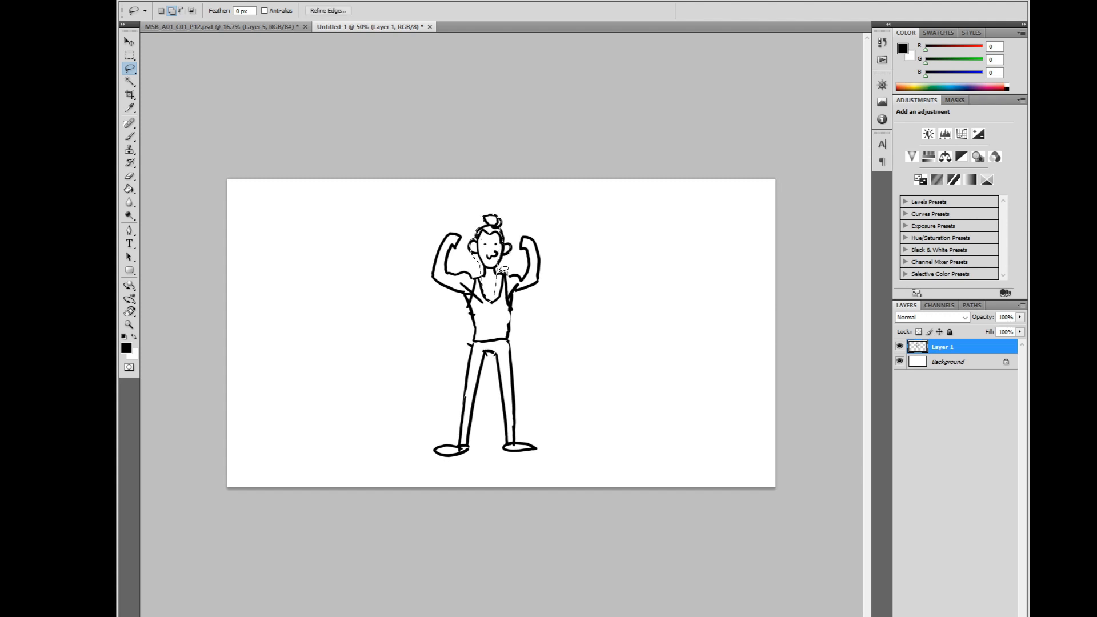
{"action": "key", "text": "alt"}
{"action": "left_click_drag", "start_coordinate": [478, 267], "coordinate": [462, 267]}
{"action": "mouse_move", "coordinate": [457, 297]}
{"action": "left_mouse_down"}
{"action": "mouse_move", "coordinate": [473, 344]}
{"action": "mouse_move", "coordinate": [462, 440]}
{"action": "mouse_move", "coordinate": [485, 350]}
{"action": "left_mouse_up"}
{"action": "mouse_move", "coordinate": [491, 312]}
{"action": "left_mouse_down"}
{"action": "mouse_move", "coordinate": [503, 423]}
{"action": "mouse_move", "coordinate": [534, 449]}
{"action": "mouse_move", "coordinate": [511, 354]}
{"action": "left_mouse_up"}
{"action": "key", "text": "alt"}
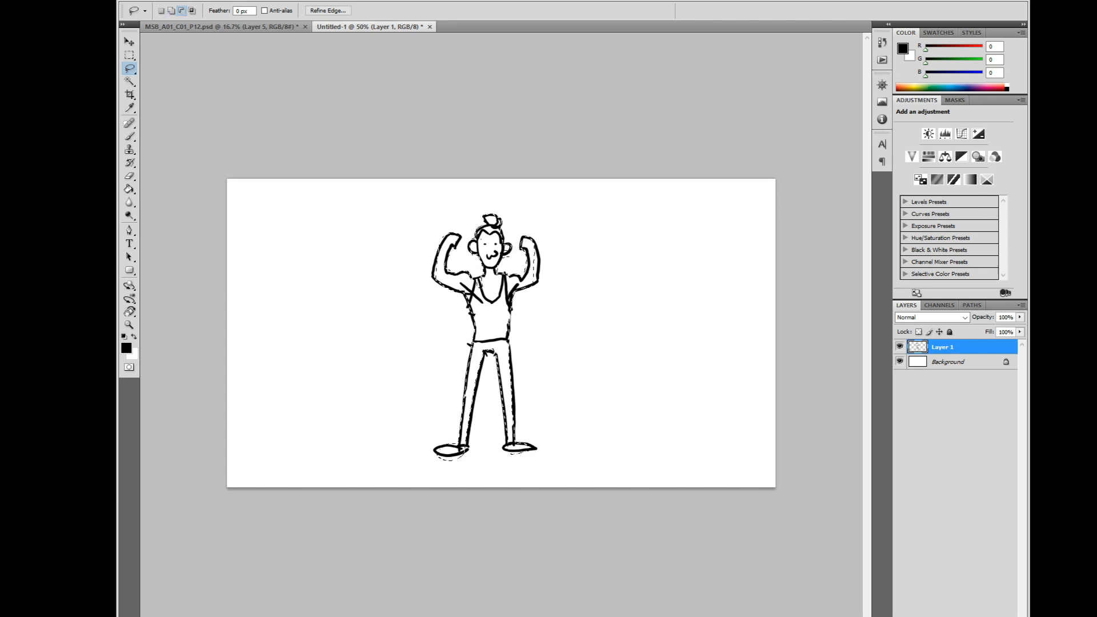
Step: Fill the figure's selection with colour #6f7aae on a new layer in Multiply mode, and deselect
{"action": "left_click", "coordinate": [125, 347]}
{"action": "left_click", "coordinate": [694, 195]}
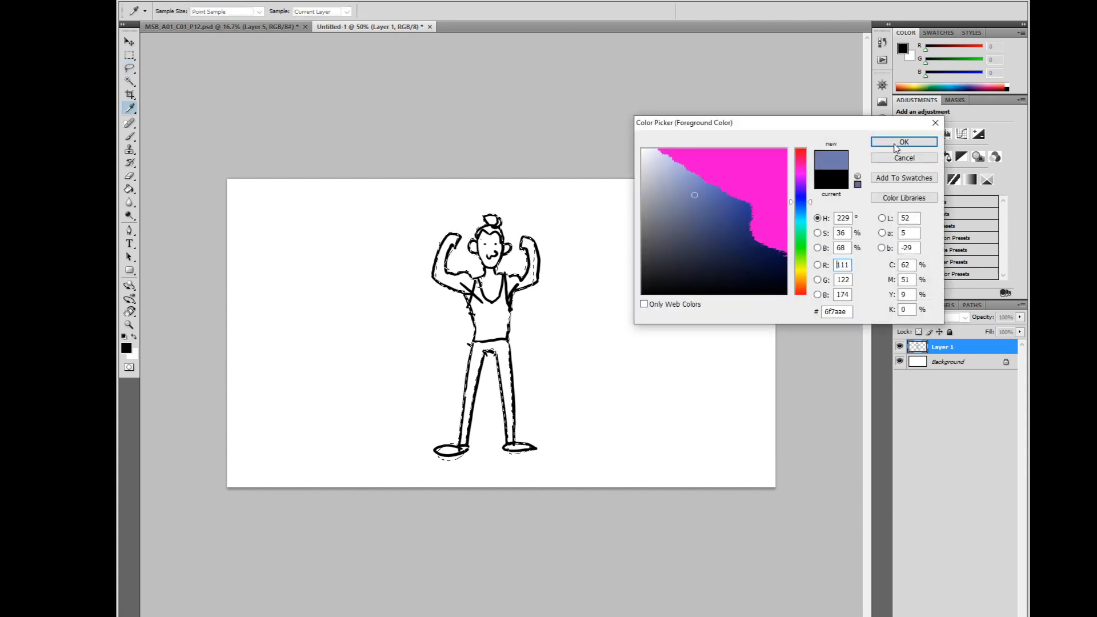
{"action": "left_click", "coordinate": [896, 144]}
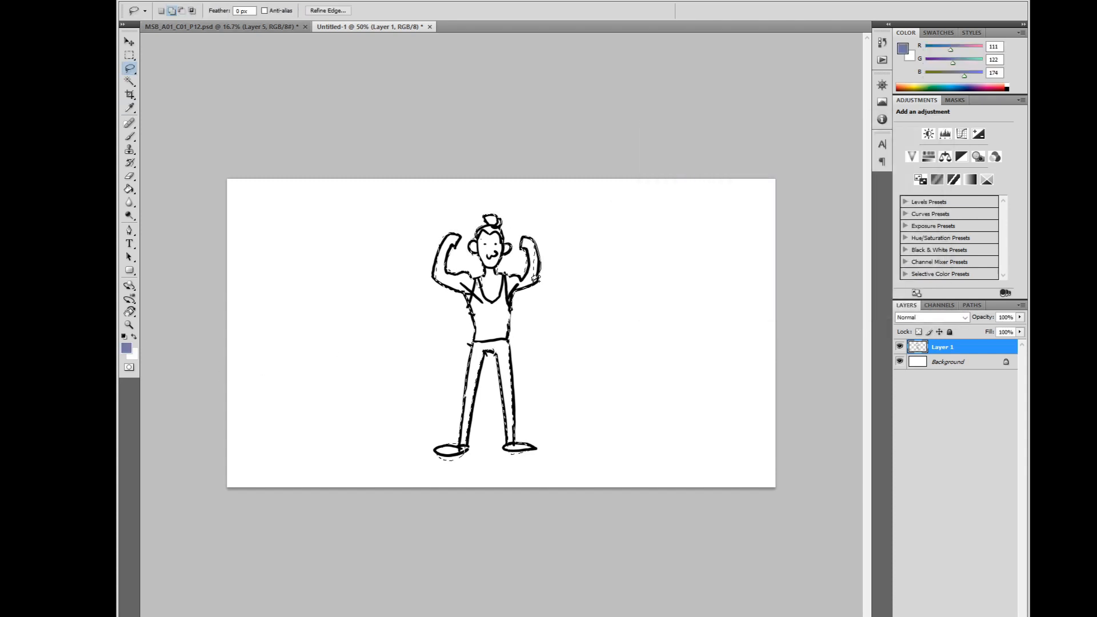
{"action": "key", "text": "ctrl+shift+alt+n"}
{"action": "key", "text": "shift+alt+m"}
{"action": "key", "text": "alt+BackSpace"}
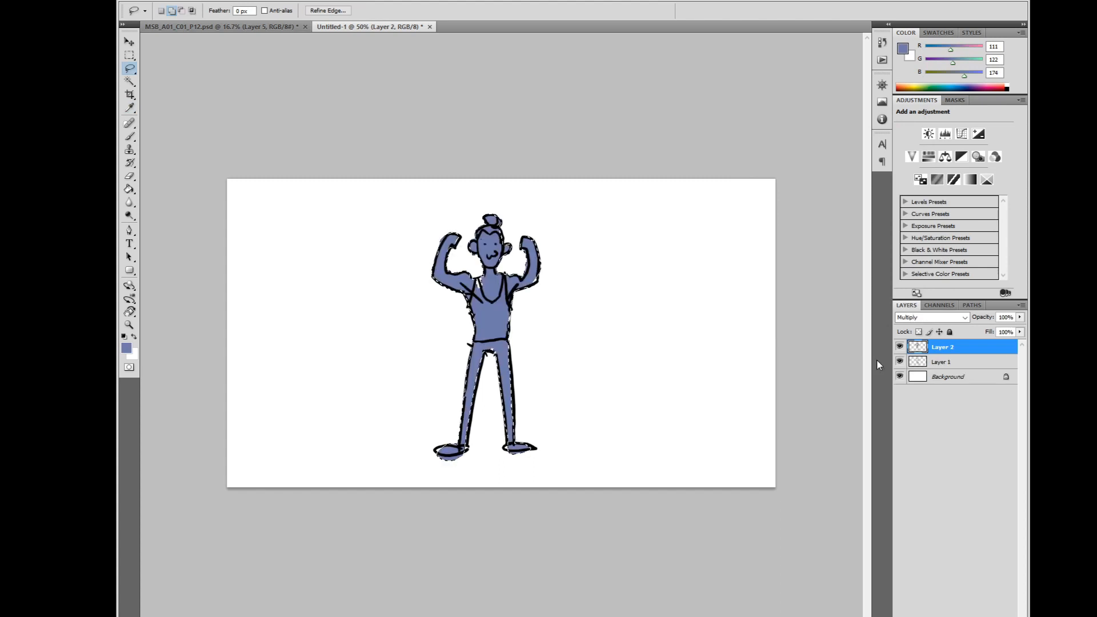
{"action": "key", "text": "ctrl+d"}
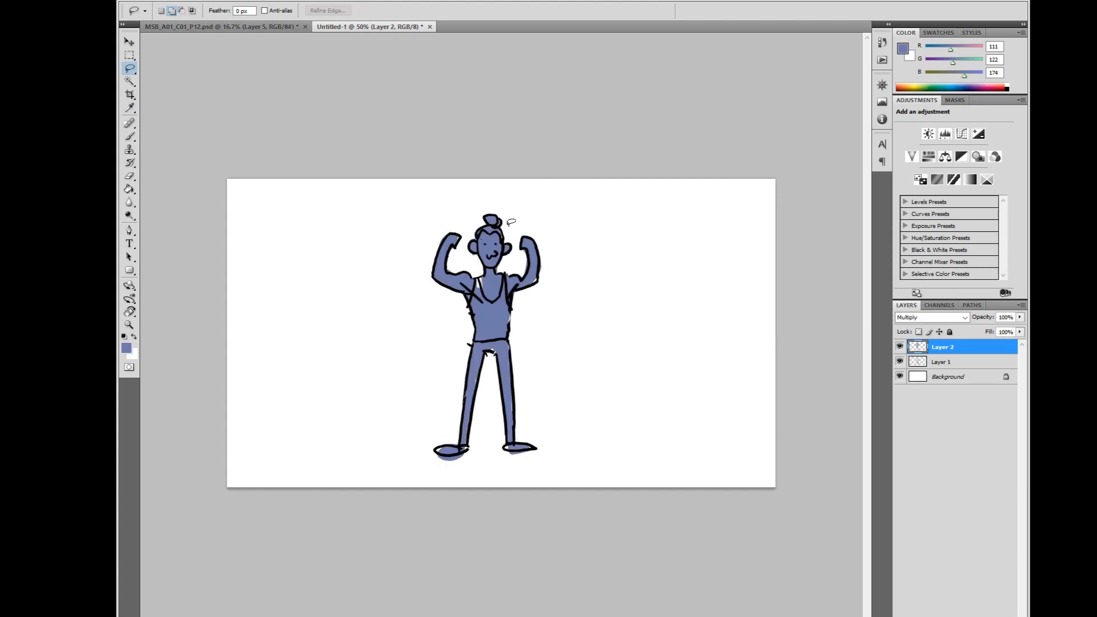
Step: Lasso around the hair, intersect the selection with the flat colour using the Magic Wand, and lighten it with Hue/Saturation
{"action": "mouse_move", "coordinate": [470, 233]}
{"action": "left_mouse_down"}
{"action": "mouse_move", "coordinate": [533, 222]}
{"action": "mouse_move", "coordinate": [511, 230]}
{"action": "left_mouse_up"}
{"action": "left_click", "coordinate": [130, 81]}
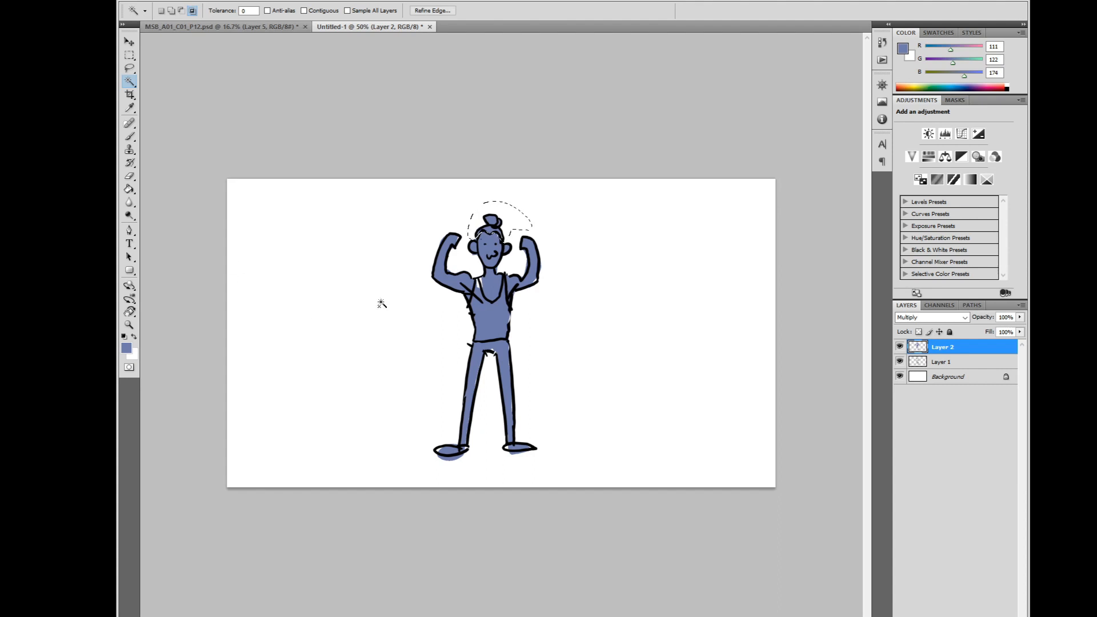
{"action": "left_click", "coordinate": [497, 231]}
{"action": "key", "text": "i"}
{"action": "key", "text": "ctrl+u"}
{"action": "left_click_drag", "start_coordinate": [839, 366], "coordinate": [870, 367]}
{"action": "key", "text": "Return"}
Step: Select the tank top's flat colour, recolour it to light grey-blue with Hue/Saturation, and deselect
{"action": "mouse_move", "coordinate": [505, 260]}
{"action": "left_mouse_down"}
{"action": "mouse_move", "coordinate": [463, 311]}
{"action": "mouse_move", "coordinate": [480, 340]}
{"action": "mouse_move", "coordinate": [530, 337]}
{"action": "mouse_move", "coordinate": [505, 312]}
{"action": "left_mouse_up"}
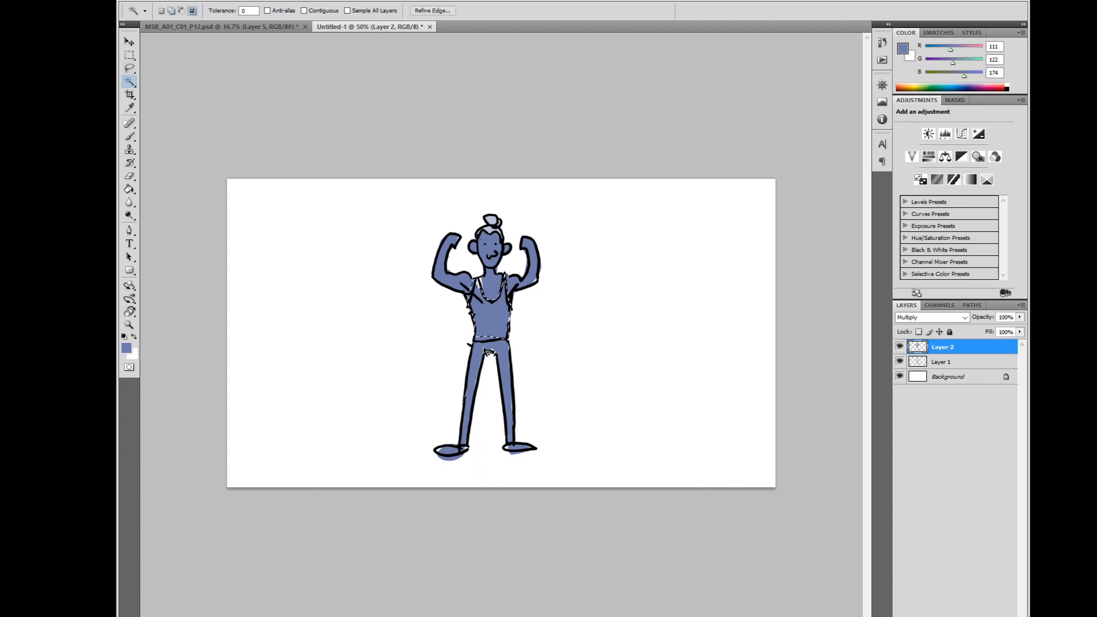
{"action": "key", "text": "i"}
{"action": "key", "text": "ctrl+u"}
{"action": "left_click_drag", "start_coordinate": [840, 333], "coordinate": [867, 368]}
{"action": "left_click", "coordinate": [952, 246]}
{"action": "key", "text": "w"}
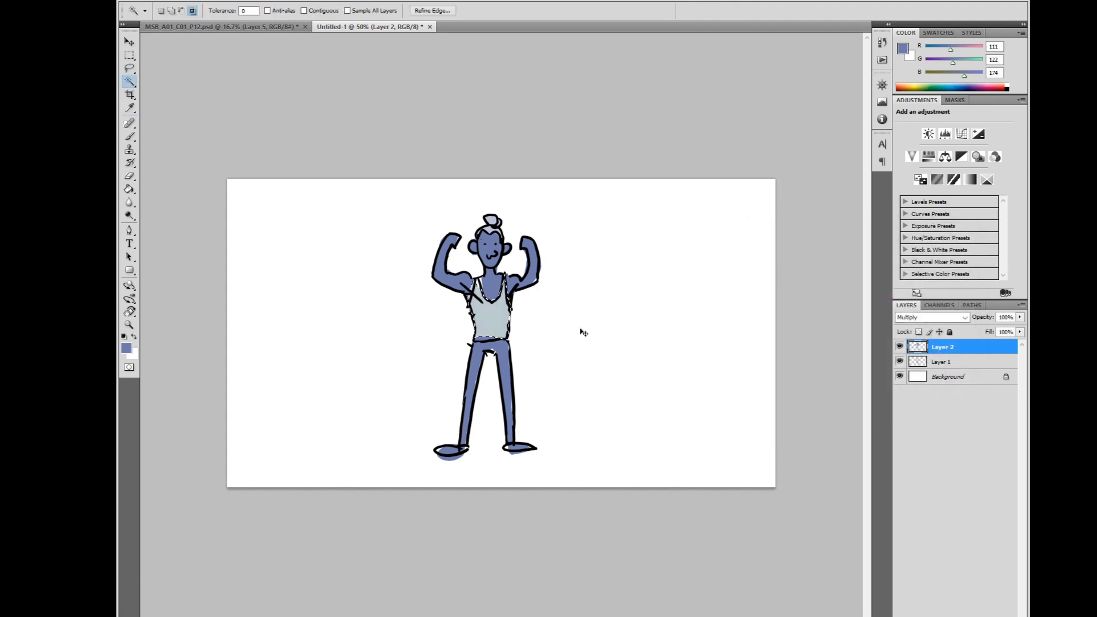
{"action": "key", "text": "ctrl+d"}
Step: Select the blue skin areas of the face, arms and chest, shift their hue to reddish pink, and deselect
{"action": "key", "text": "l"}
{"action": "mouse_move", "coordinate": [537, 201]}
{"action": "left_mouse_down"}
{"action": "mouse_move", "coordinate": [575, 296]}
{"action": "mouse_move", "coordinate": [518, 330]}
{"action": "mouse_move", "coordinate": [514, 186]}
{"action": "mouse_move", "coordinate": [534, 197]}
{"action": "left_mouse_up"}
{"action": "key", "text": "w"}
{"action": "left_click", "coordinate": [533, 298], "text": "alt+shift"}
{"action": "key", "text": "ctrl+u"}
{"action": "left_click_drag", "start_coordinate": [839, 301], "coordinate": [882, 301]}
{"action": "left_click", "coordinate": [953, 246]}
{"action": "key", "text": "ctrl+d"}
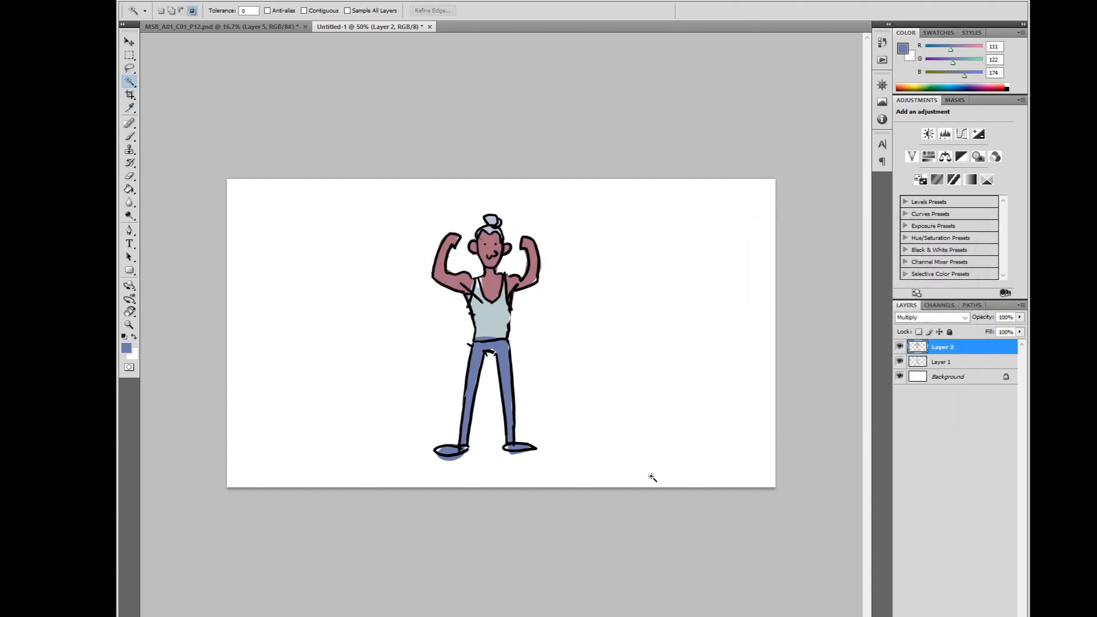
Step: Lasso around the figure's feet to select the shoes
{"action": "key", "text": "l"}
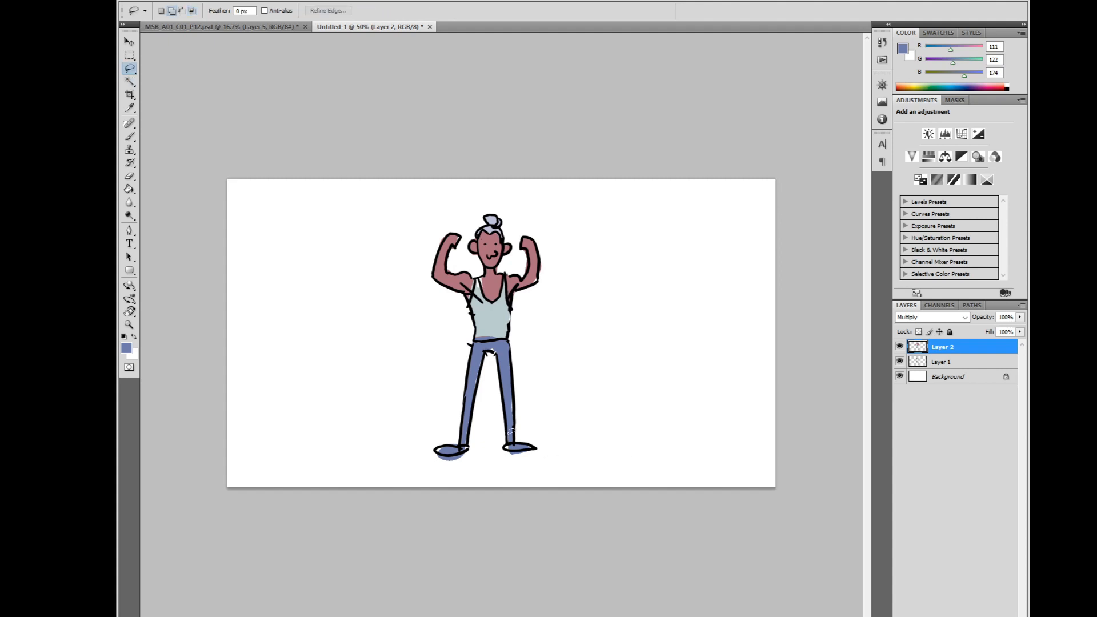
{"action": "mouse_move", "coordinate": [528, 435]}
{"action": "left_mouse_down"}
{"action": "mouse_move", "coordinate": [489, 440]}
{"action": "mouse_move", "coordinate": [601, 407]}
{"action": "left_mouse_up"}
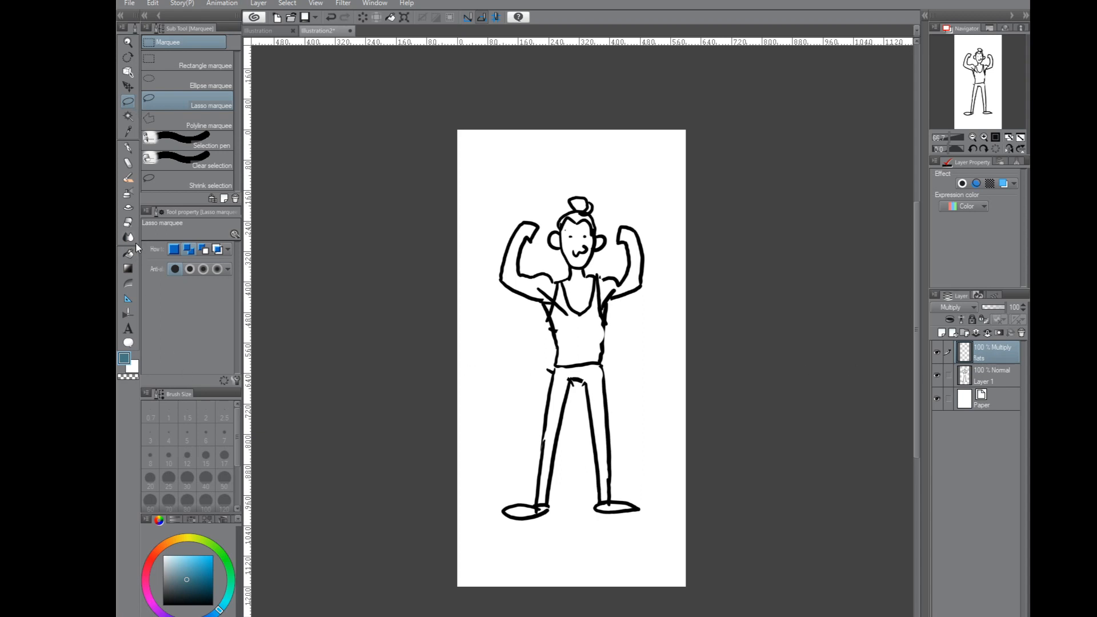
Step: In Clip Studio Paint, fill the flats layer with teal, and fill the hair and bun with pale peach referring to other layers
{"action": "key", "text": "alt+BackSpace"}
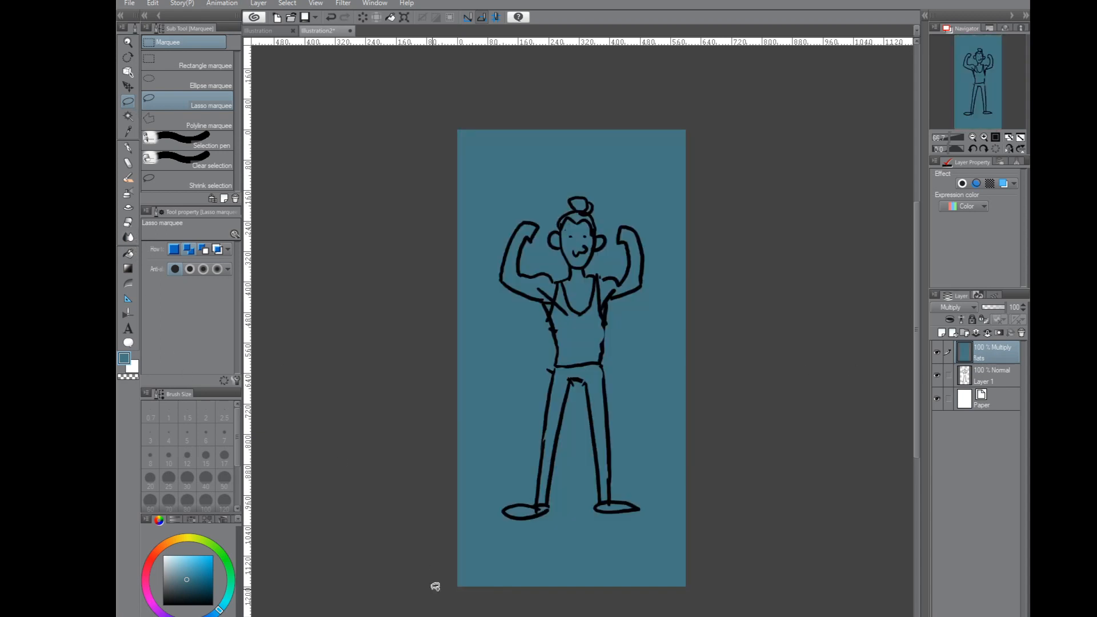
{"action": "left_click", "coordinate": [129, 254]}
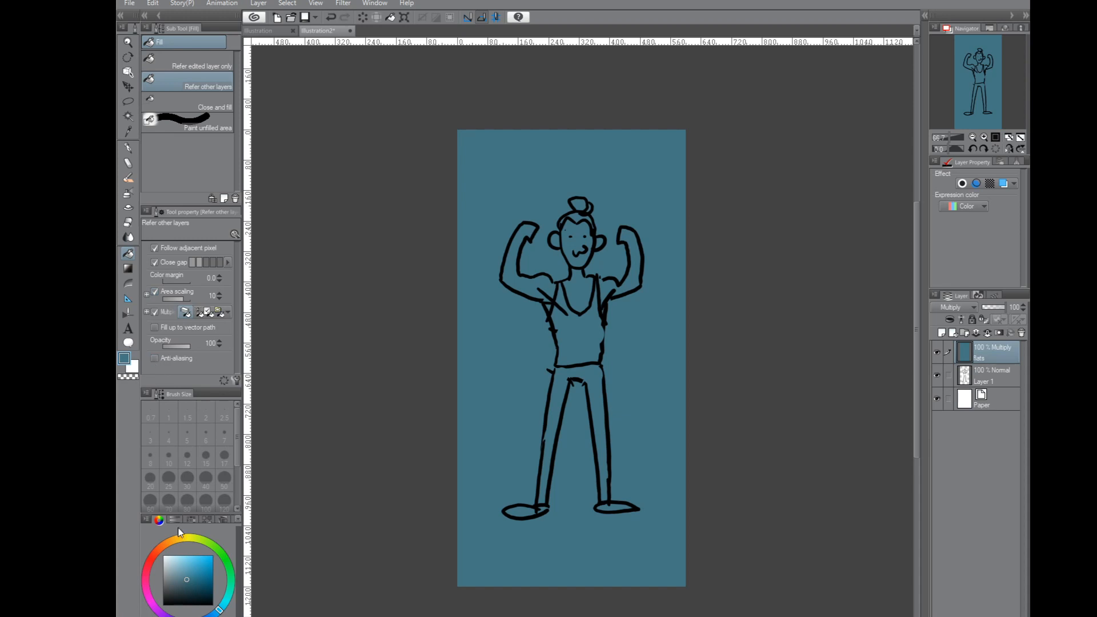
{"action": "left_click", "coordinate": [165, 544]}
{"action": "left_click", "coordinate": [172, 561]}
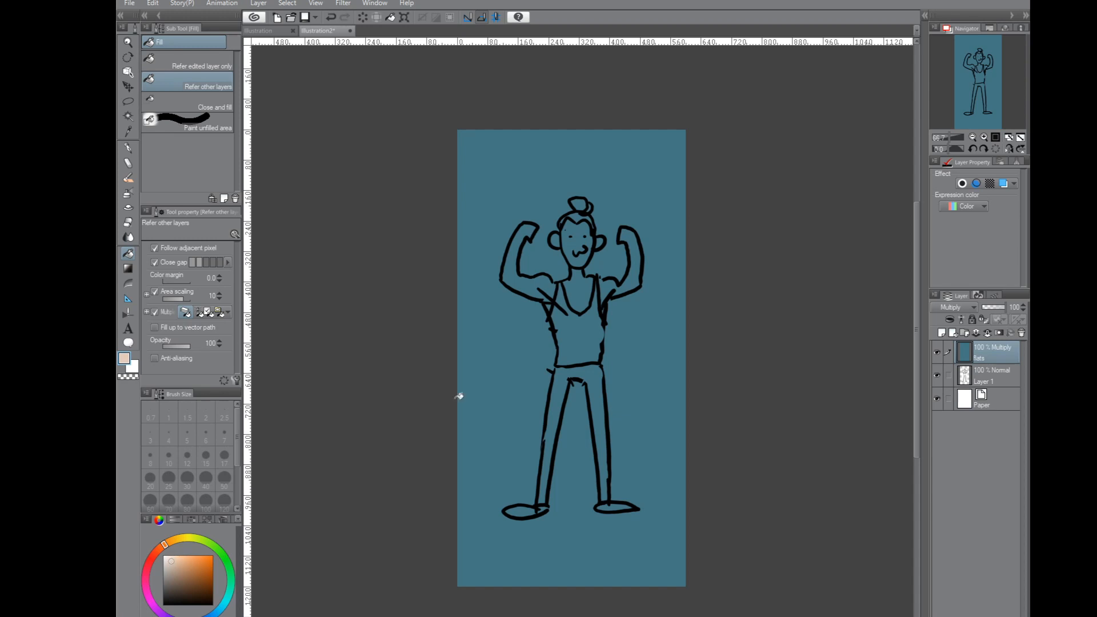
{"action": "left_click", "coordinate": [586, 204]}
{"action": "left_click", "coordinate": [583, 217]}
Step: Pick a saturated orange and fill the figure's face, both arms and chest with it
{"action": "left_click", "coordinate": [203, 568]}
{"action": "left_click", "coordinate": [576, 246]}
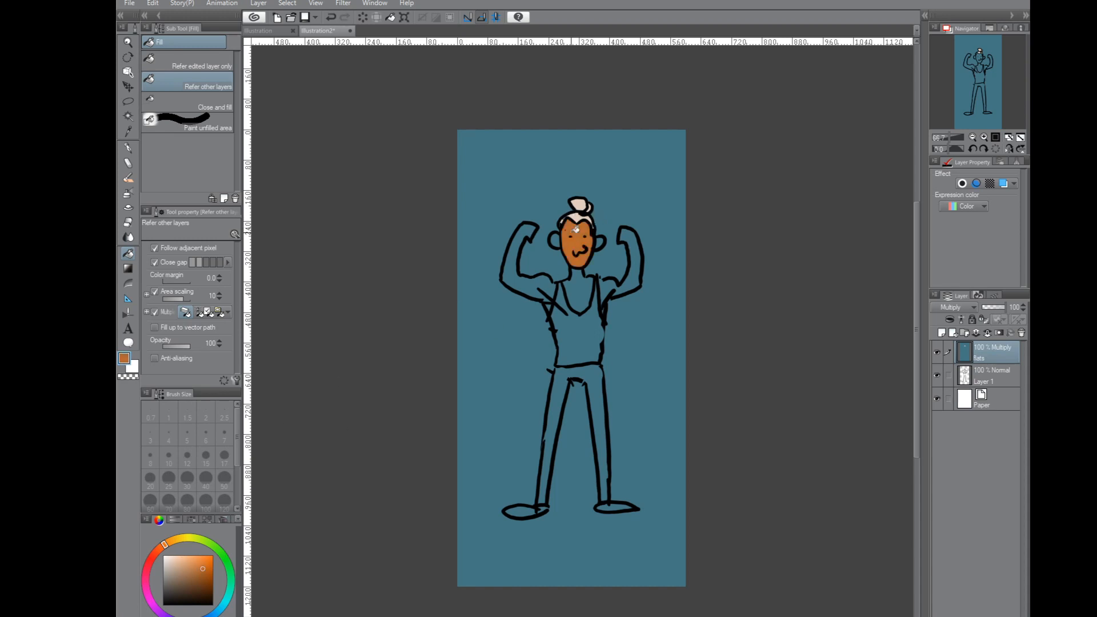
{"action": "left_click", "coordinate": [631, 257]}
{"action": "left_click", "coordinate": [578, 292]}
{"action": "left_click", "coordinate": [523, 263]}
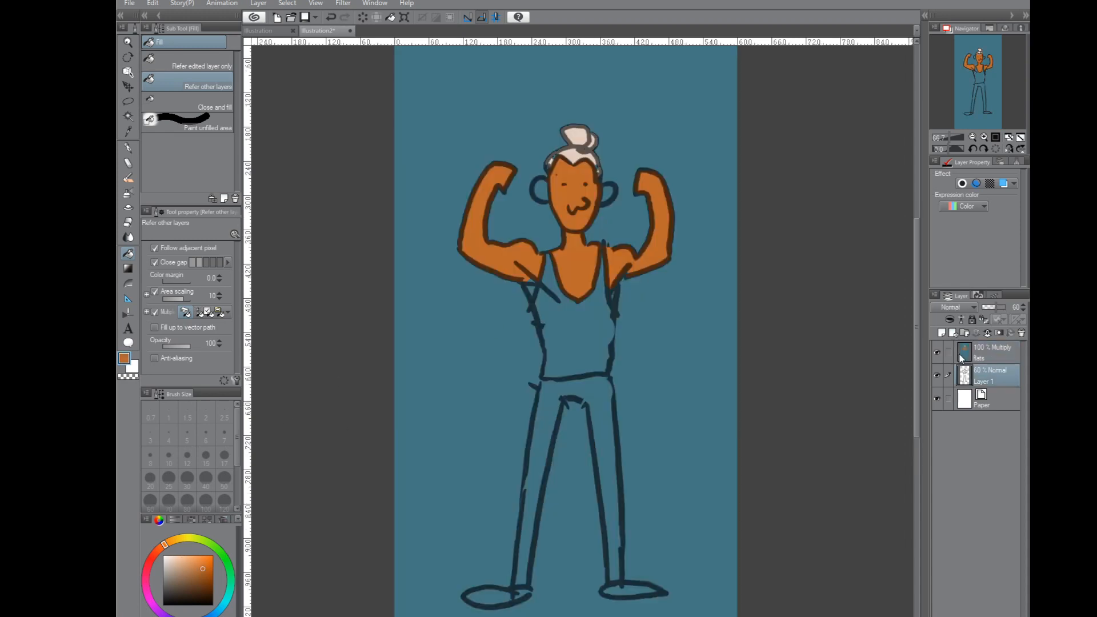
Step: Make the flats layer above the line art the active layer
{"action": "scroll", "coordinate": [685, 240], "scroll_direction": "up", "scroll_amount": 3}
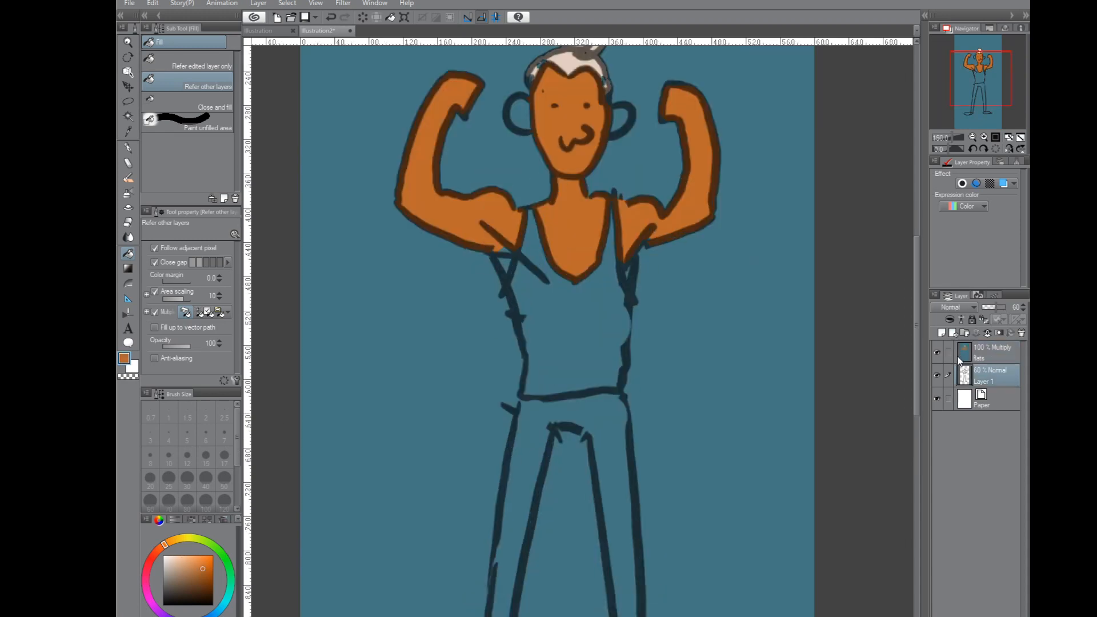
{"action": "left_click_drag", "start_coordinate": [604, 238], "coordinate": [569, 439]}
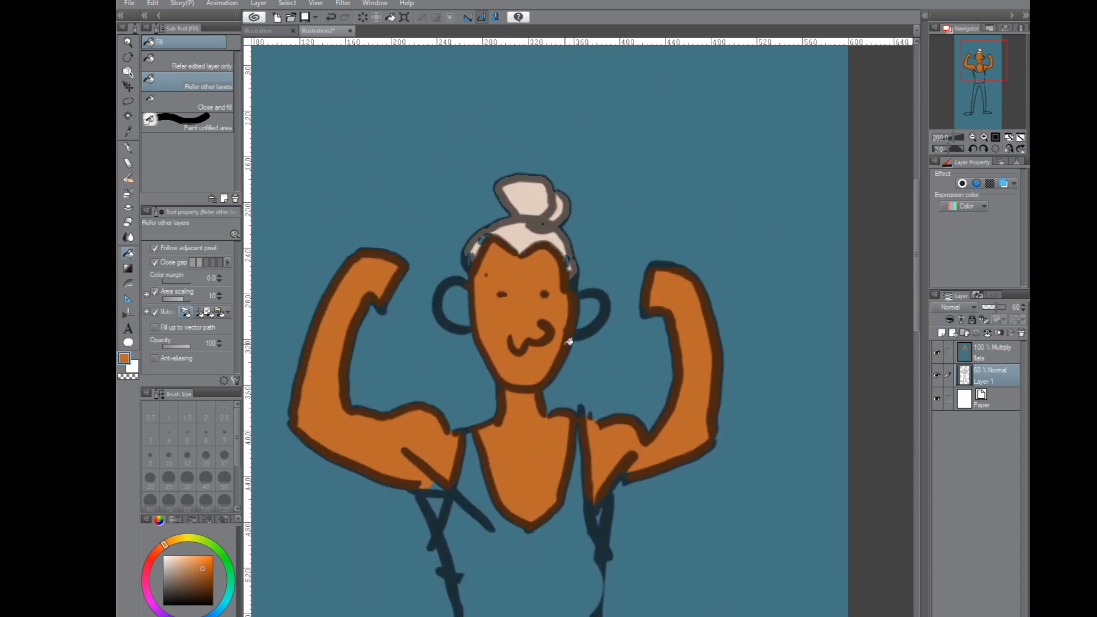
{"action": "left_click_drag", "start_coordinate": [599, 479], "coordinate": [608, 339]}
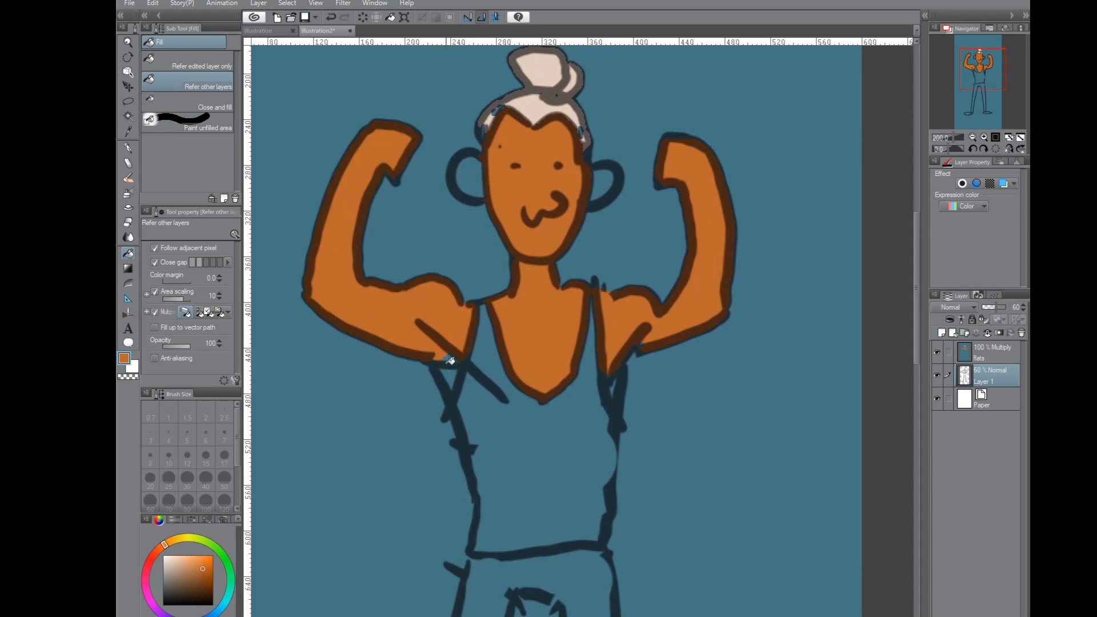
{"action": "key", "text": "alt+]"}
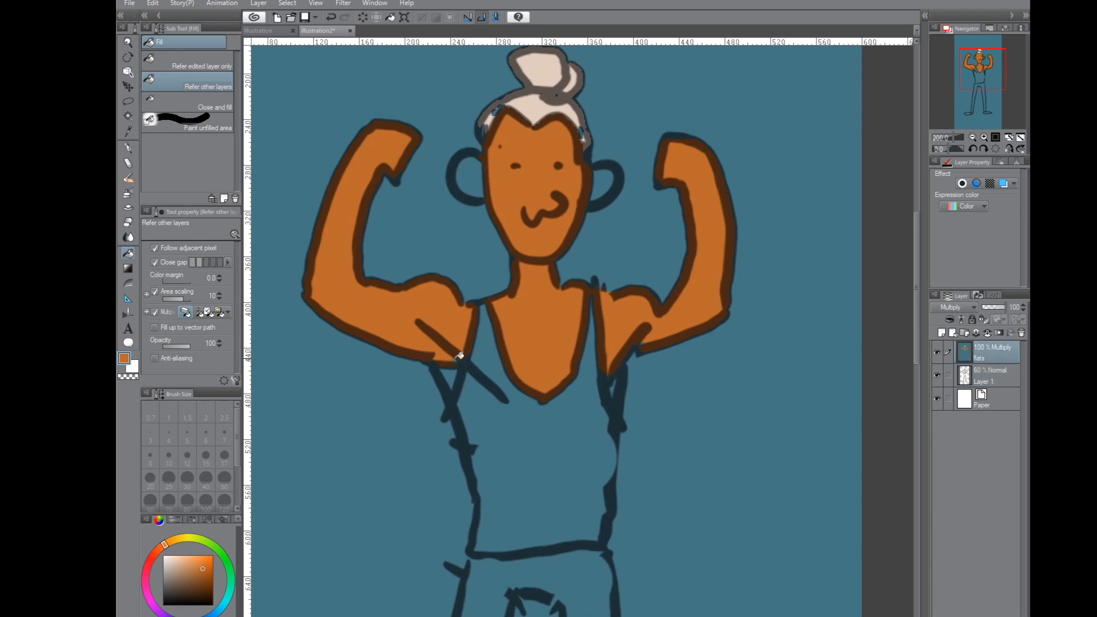
Step: Try filling the small armpit gaps beside the tank top with orange, undoing each attempt
{"action": "left_click", "coordinate": [451, 375]}
{"action": "left_click", "coordinate": [617, 383]}
{"action": "key", "text": "ctrl+z"}
{"action": "key", "text": "ctrl+z"}
{"action": "left_click", "coordinate": [452, 357]}
{"action": "key", "text": "ctrl+z"}
{"action": "left_click", "coordinate": [451, 358]}
{"action": "key", "text": "ctrl+z"}
Step: Change the Close gap setting, try the armpit fill again, and undo it
{"action": "left_click", "coordinate": [174, 265]}
{"action": "left_click", "coordinate": [453, 360]}
{"action": "left_click", "coordinate": [167, 262]}
{"action": "left_click_drag", "start_coordinate": [199, 266], "coordinate": [216, 268]}
{"action": "key", "text": "ctrl+z"}
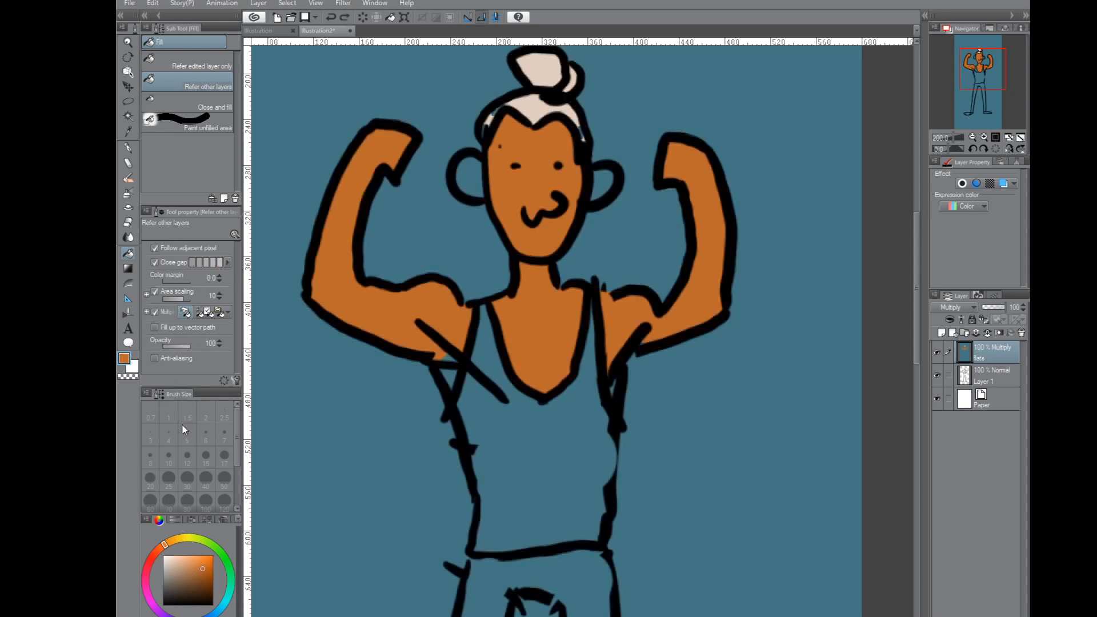
Step: Undo the left-hand arm's orange fill and refill it at different Close gap levels, undoing the trials before the highest level
{"action": "key", "text": "ctrl+z"}
{"action": "left_click", "coordinate": [380, 307]}
{"action": "key", "text": "ctrl+z"}
{"action": "left_click", "coordinate": [195, 263]}
{"action": "left_click", "coordinate": [363, 276]}
{"action": "key", "text": "ctrl+z"}
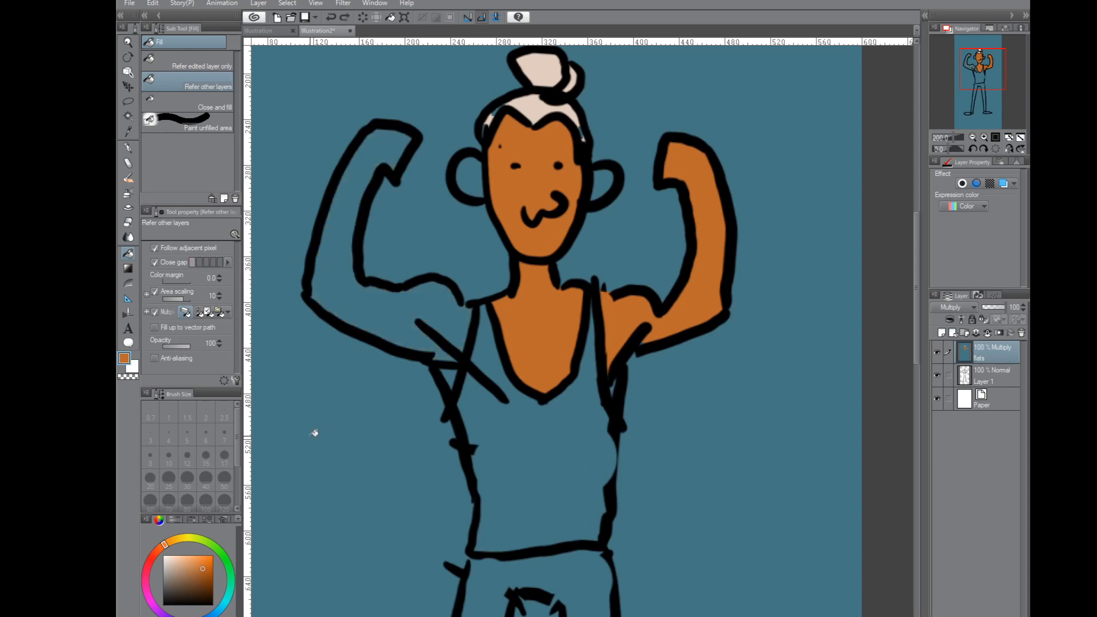
{"action": "left_click", "coordinate": [219, 262]}
{"action": "left_click", "coordinate": [329, 286]}
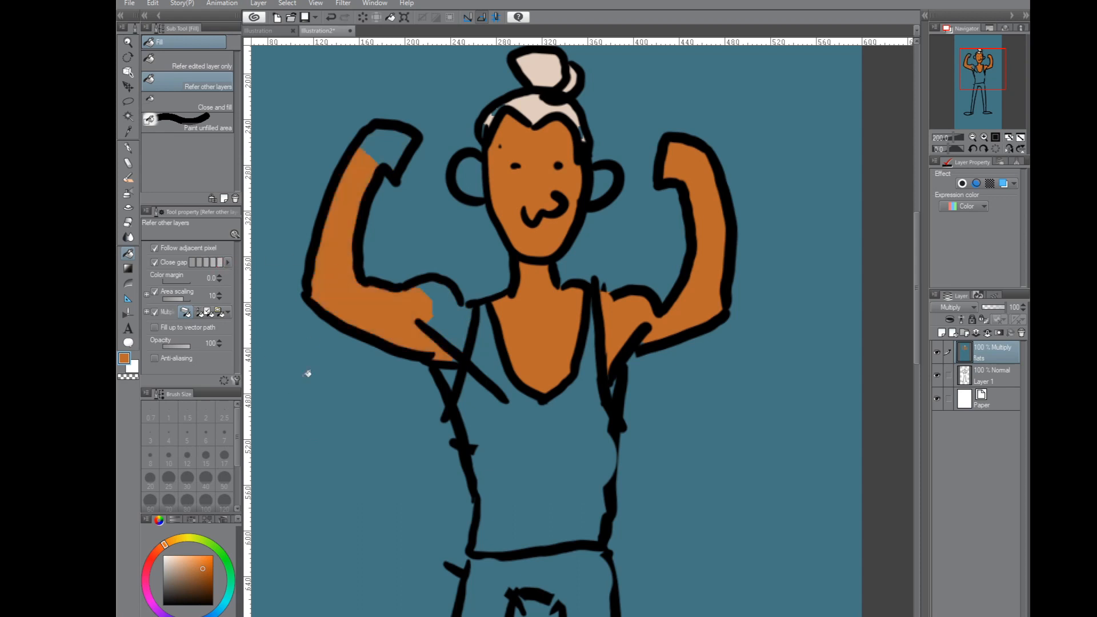
Step: Undo the left-hand arm's orange fill, try it again at the lowest Close gap level, and undo that fill
{"action": "key", "text": "ctrl+z"}
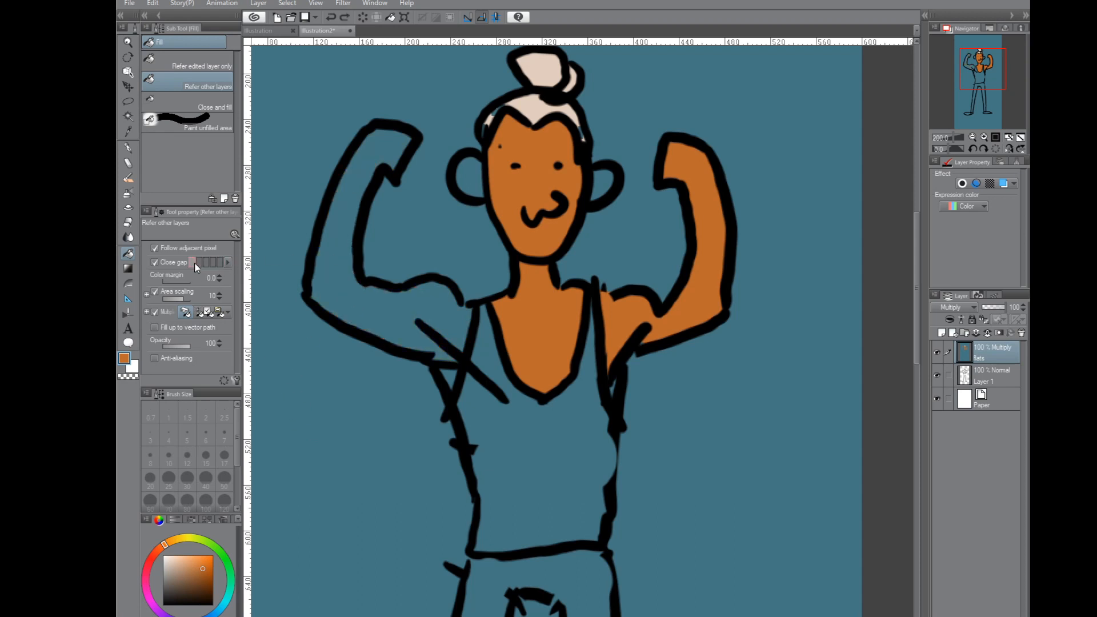
{"action": "left_click", "coordinate": [343, 284]}
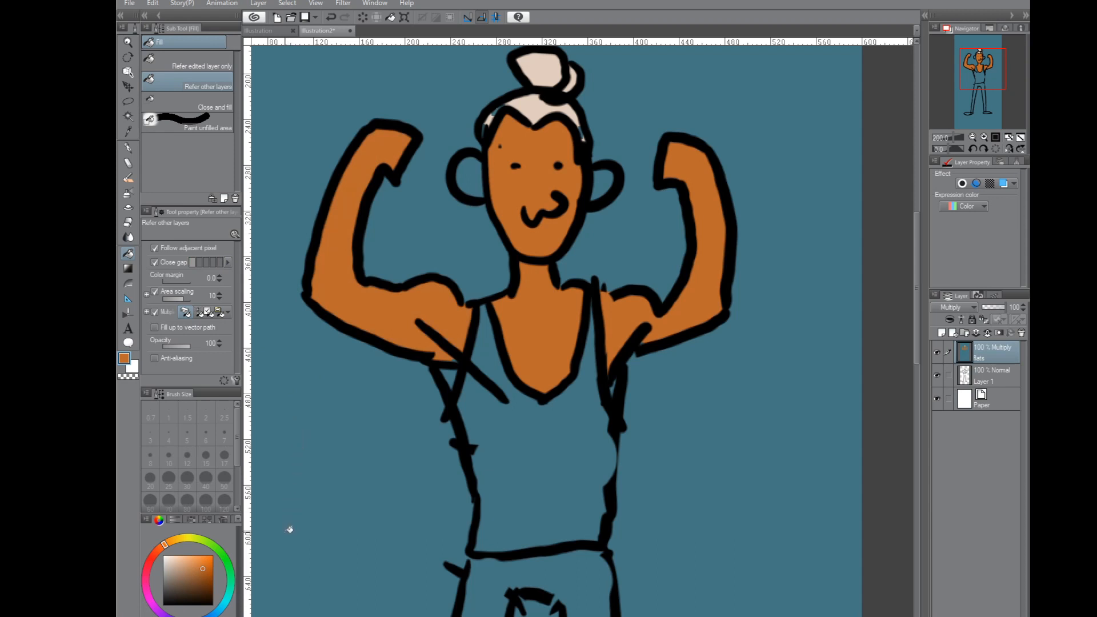
{"action": "key", "text": "ctrl+z"}
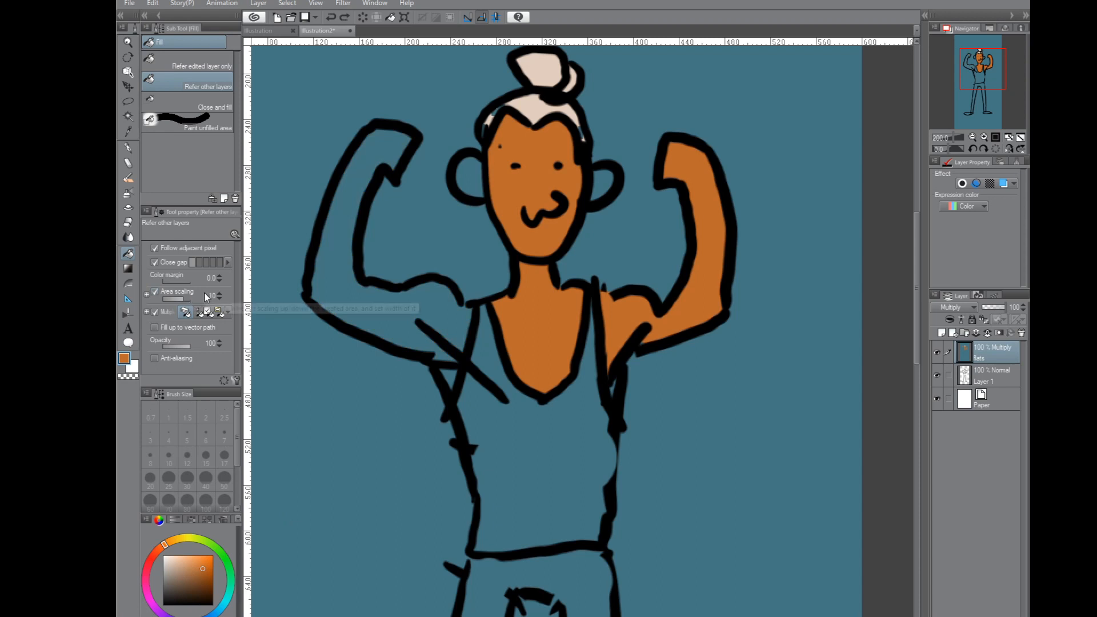
Step: Lower the opacity of the line art layer, Layer 1, to 60%
{"action": "left_click", "coordinate": [997, 377]}
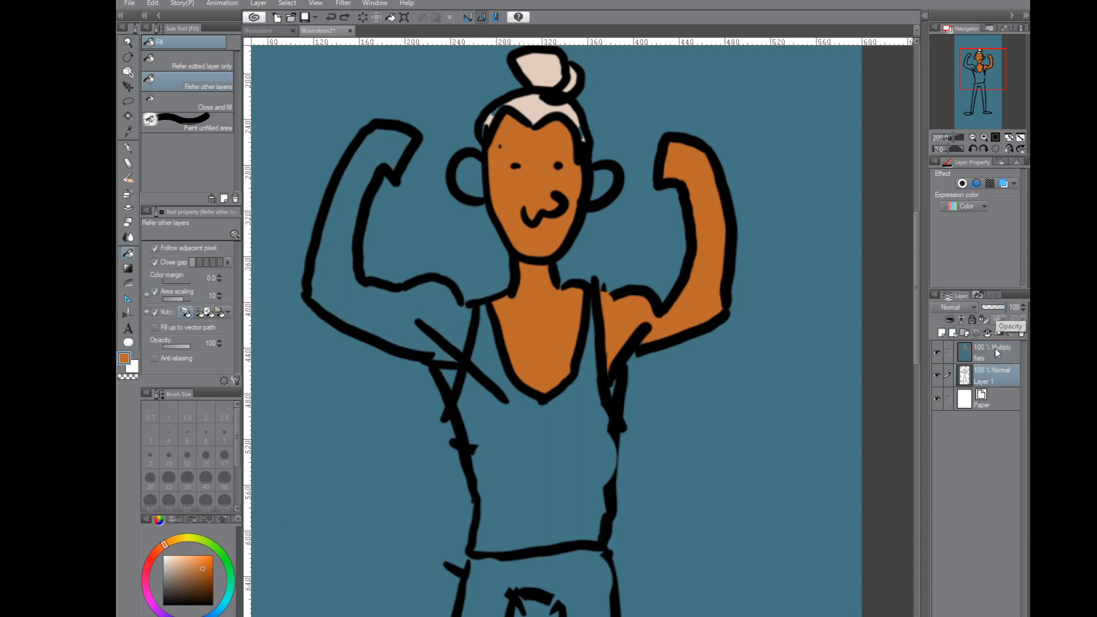
{"action": "left_click_drag", "start_coordinate": [1003, 307], "coordinate": [996, 307]}
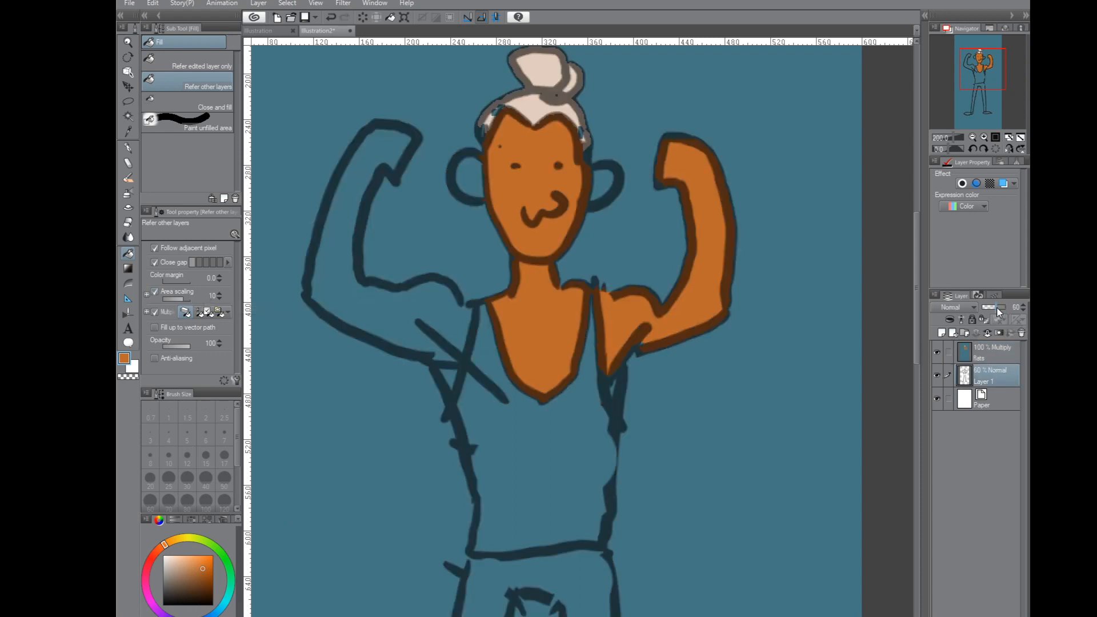
Step: Set Area scaling to 11, try filling the left-hand arm on the line art layer, and undo the fill
{"action": "left_click", "coordinate": [220, 293]}
{"action": "left_click", "coordinate": [334, 294]}
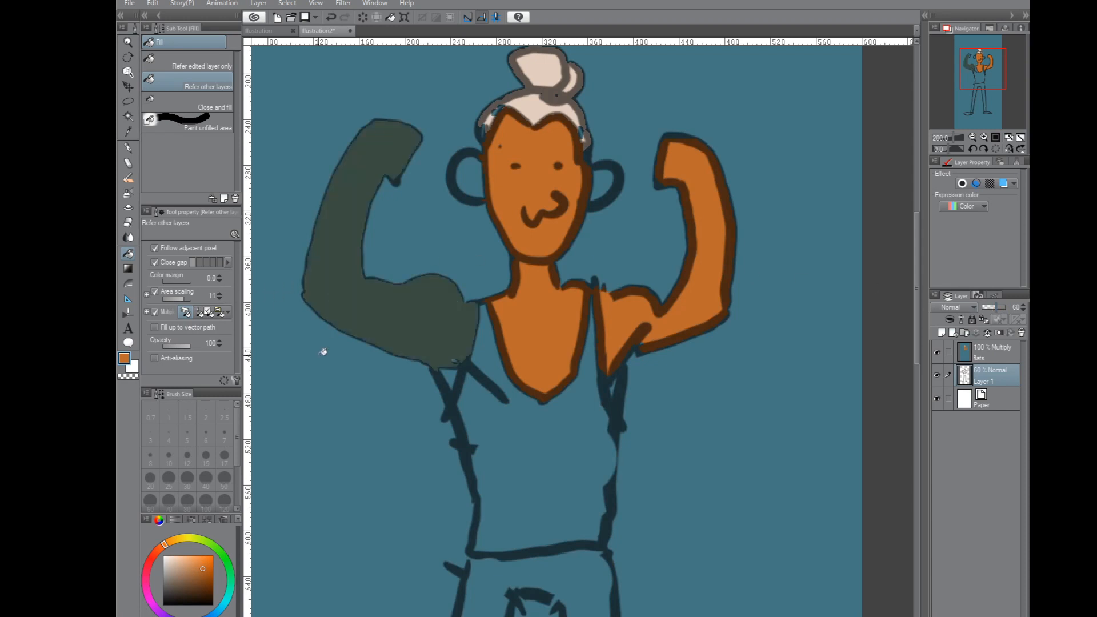
{"action": "key", "text": "ctrl+z"}
Step: Make the flats layer active, try filling the left-hand arm with orange there, and undo the fill
{"action": "left_click", "coordinate": [969, 357]}
{"action": "left_click", "coordinate": [408, 303]}
{"action": "key", "text": "ctrl+z"}
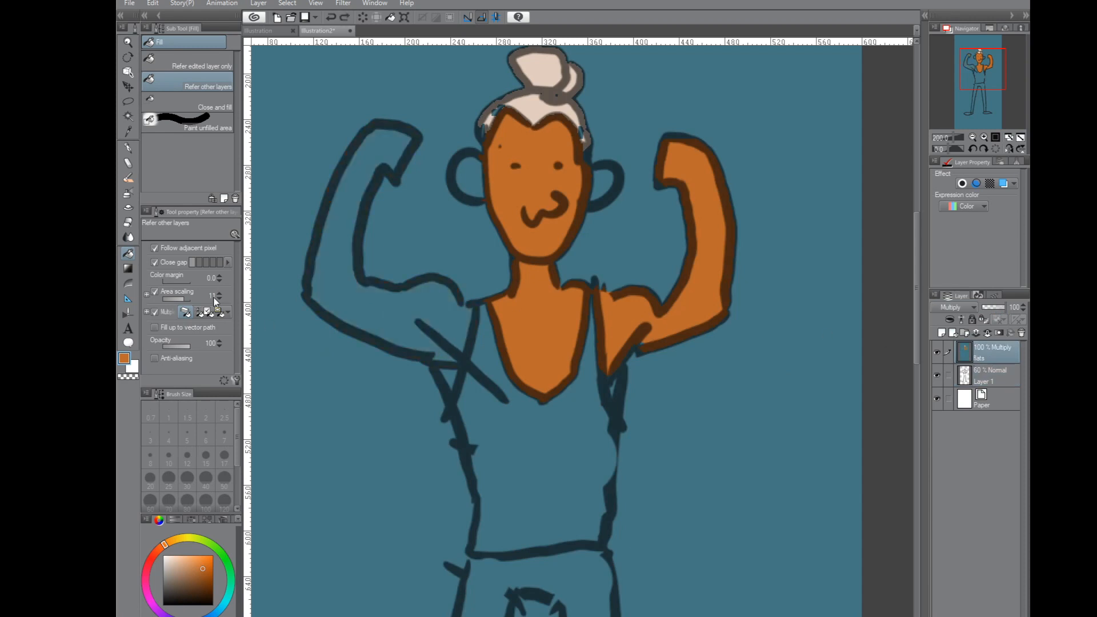
Step: Try the left-hand arm's orange fill at Area scaling 5, undo it, and refill the arm at Area scaling 11
{"action": "left_click", "coordinate": [220, 298]}
{"action": "left_click", "coordinate": [374, 301]}
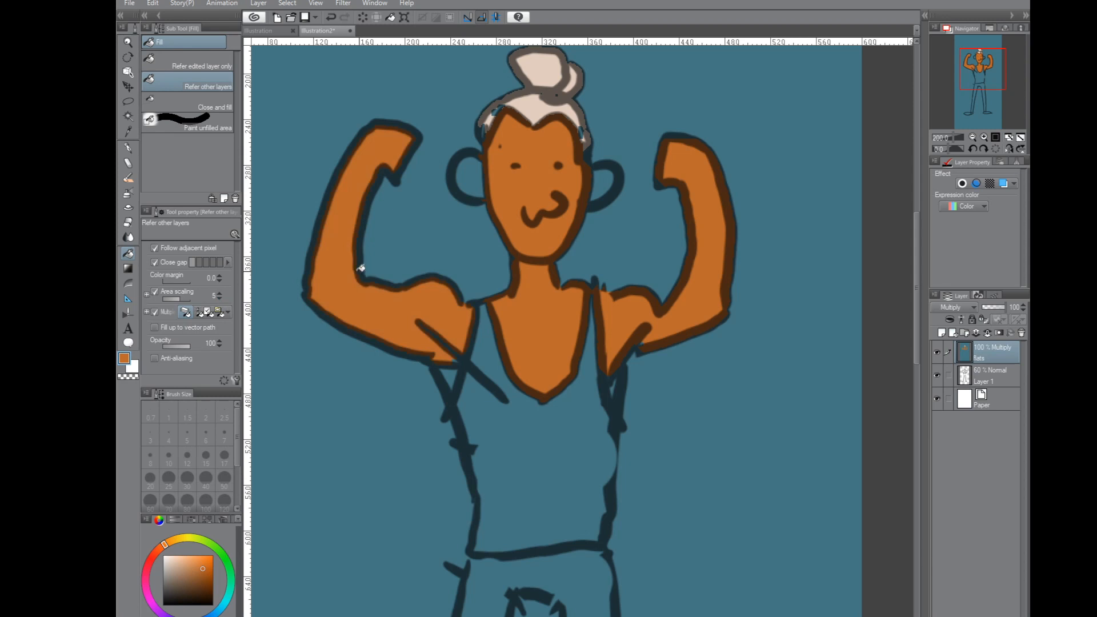
{"action": "key", "text": "ctrl+z"}
{"action": "left_click", "coordinate": [385, 301]}
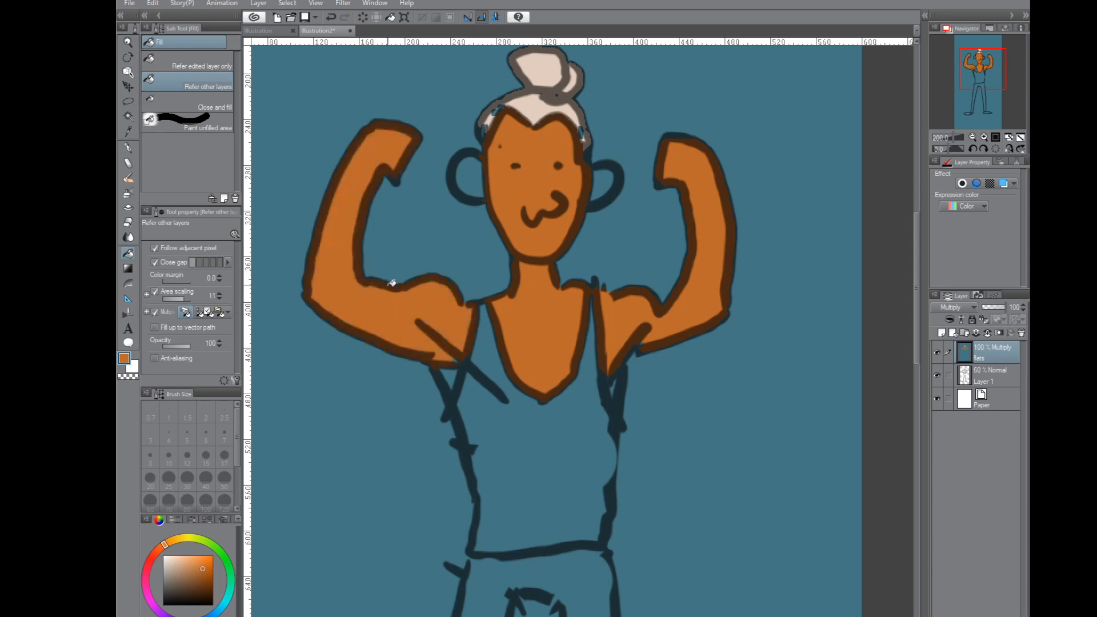